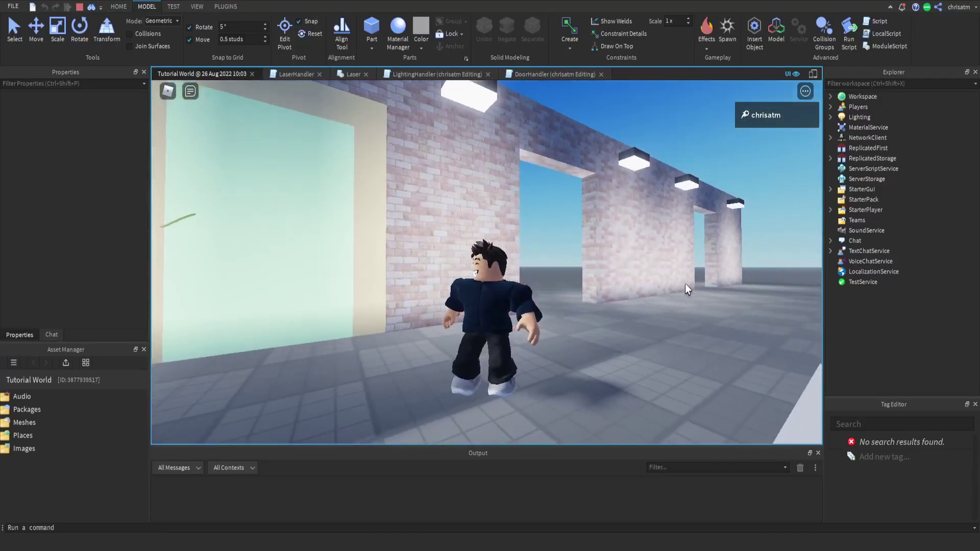
Step: Walk the test character along the brick wall to look at the finished door and the empty doorways
key(w)
right_drag(685, 283, 685, 283)
key(w)
key(w)
key(d)
key(w)
key(s)
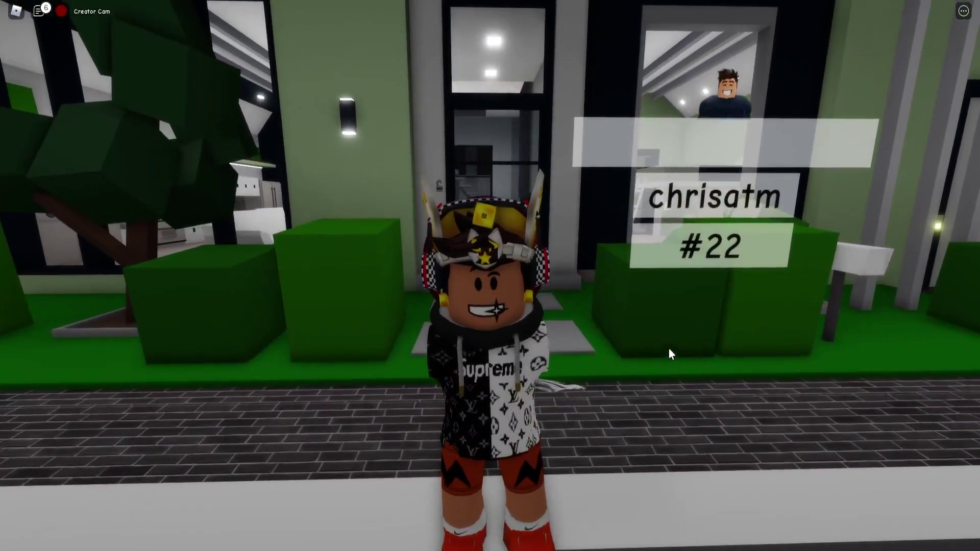
key(w)
key(w)
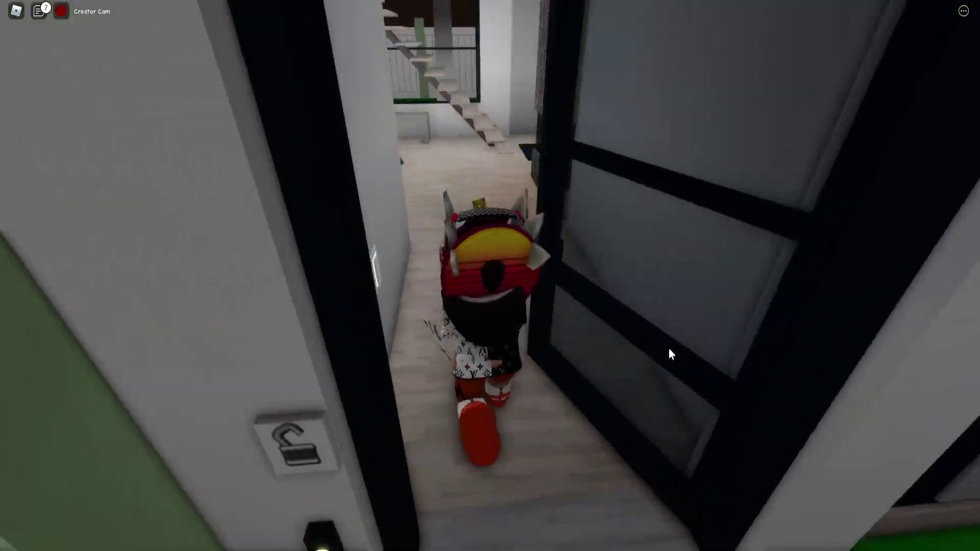
key(w)
right_drag(669, 349, 669, 349)
key(w)
key(w)
key(w)
key(w)
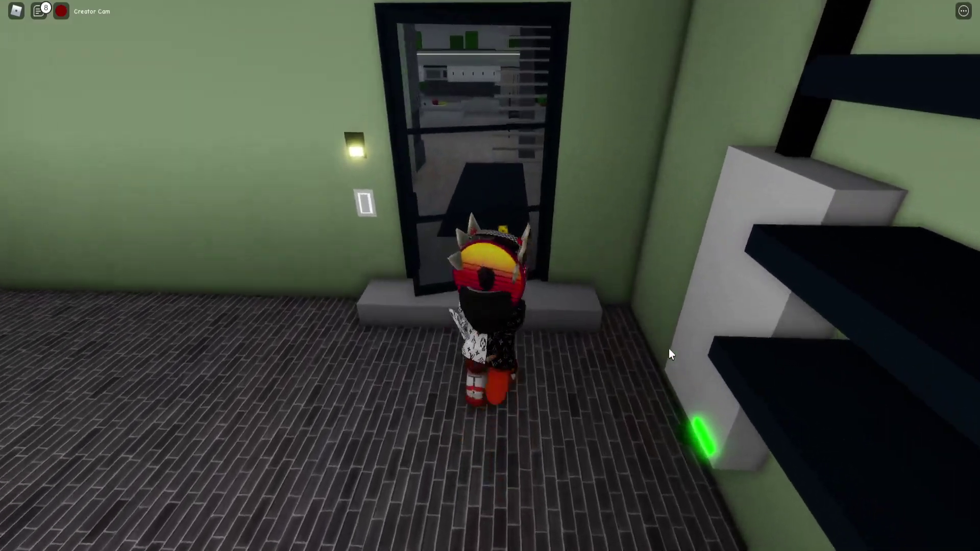
key(w)
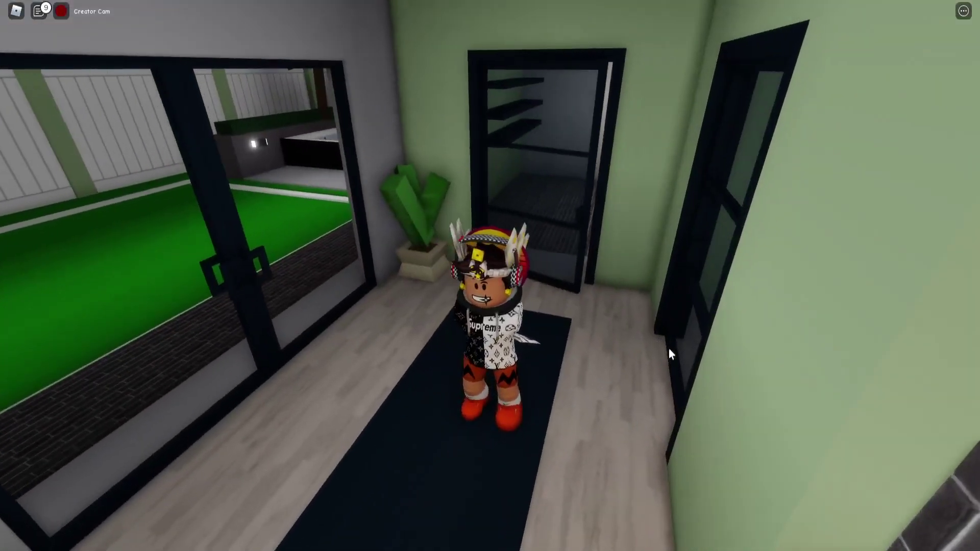
key(w)
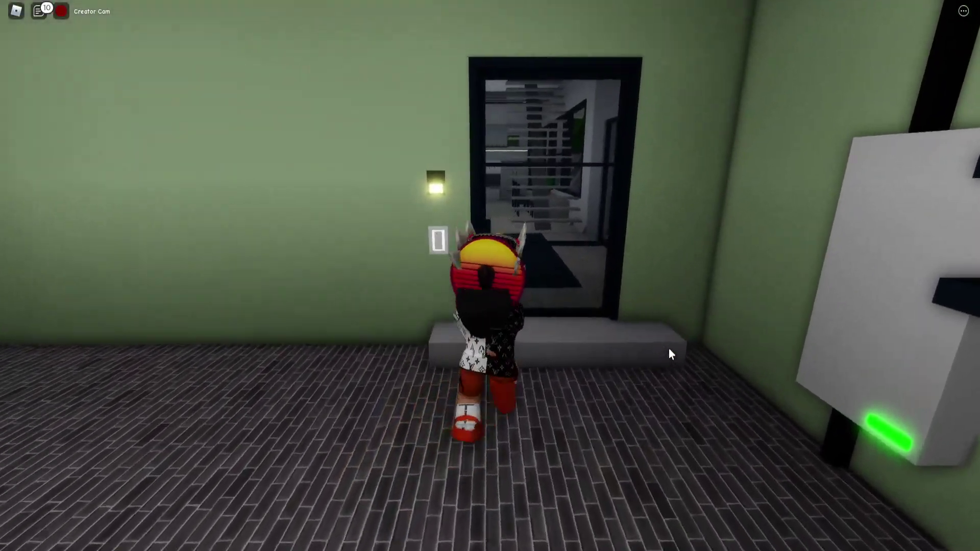
key(s)
scroll(626, 332, down, 3)
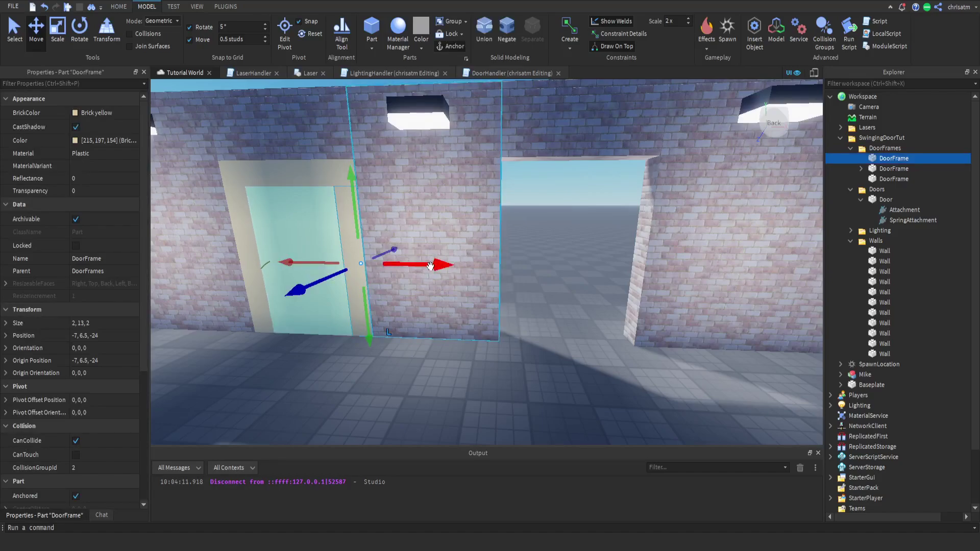
Step: Frame the adjacent empty doorway with copies of the existing DoorFrame post, stretching the top piece to 12 studs wide
key(ctrl+d)
drag(430, 265, 576, 279)
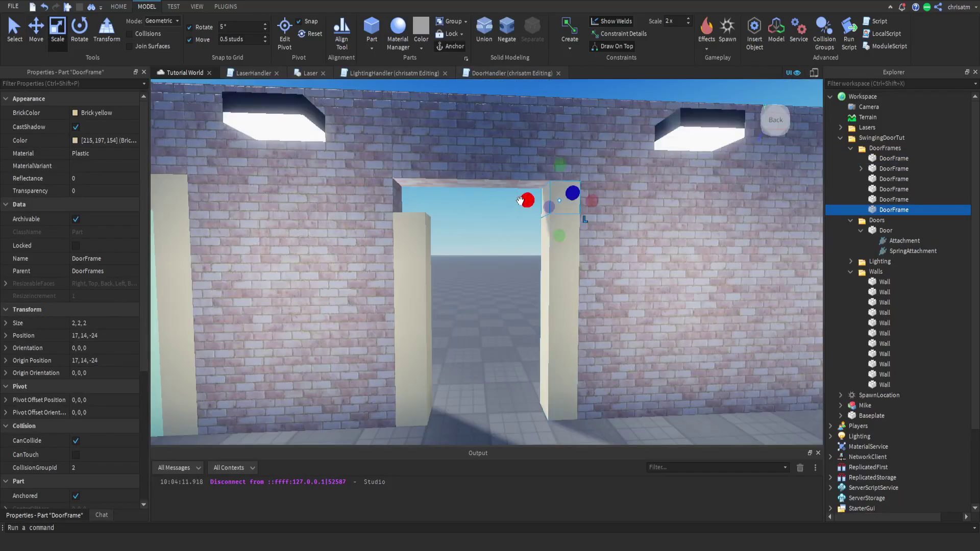
drag(518, 197, 371, 194)
Step: Duplicate the top frame piece and resize the copy to 8, 13, 2 to fill the opening inside the frame
right_drag(652, 266, 651, 266)
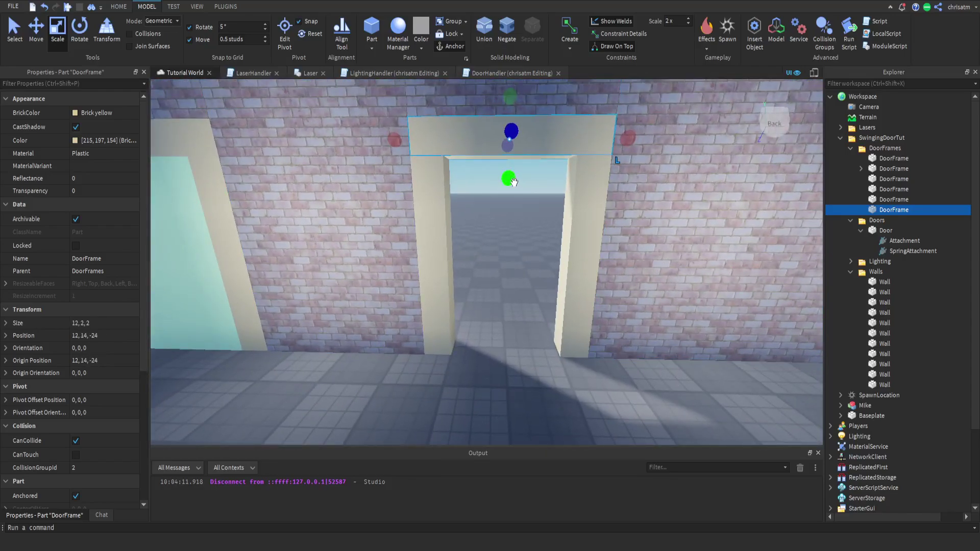
key(ctrl+d)
drag(508, 180, 504, 364)
drag(404, 247, 581, 245)
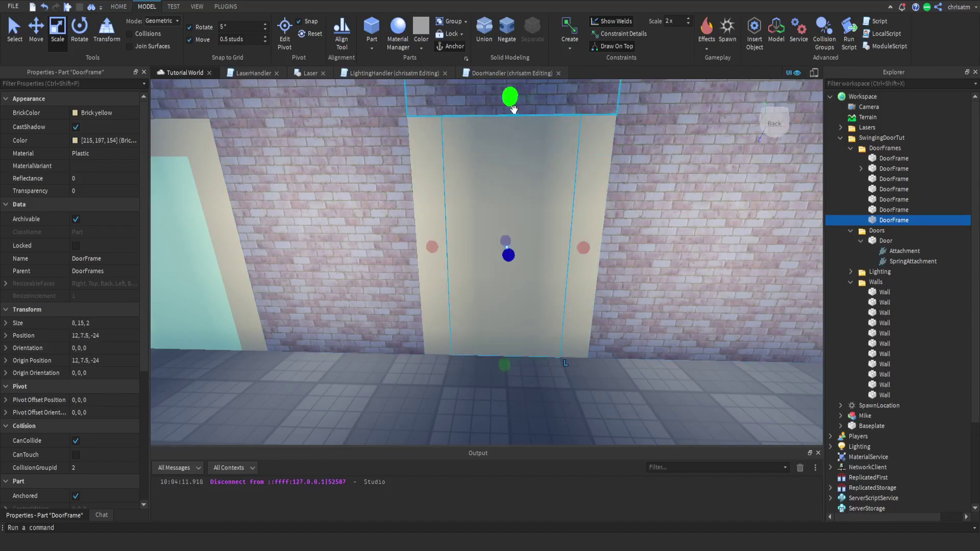
drag(508, 102, 510, 148)
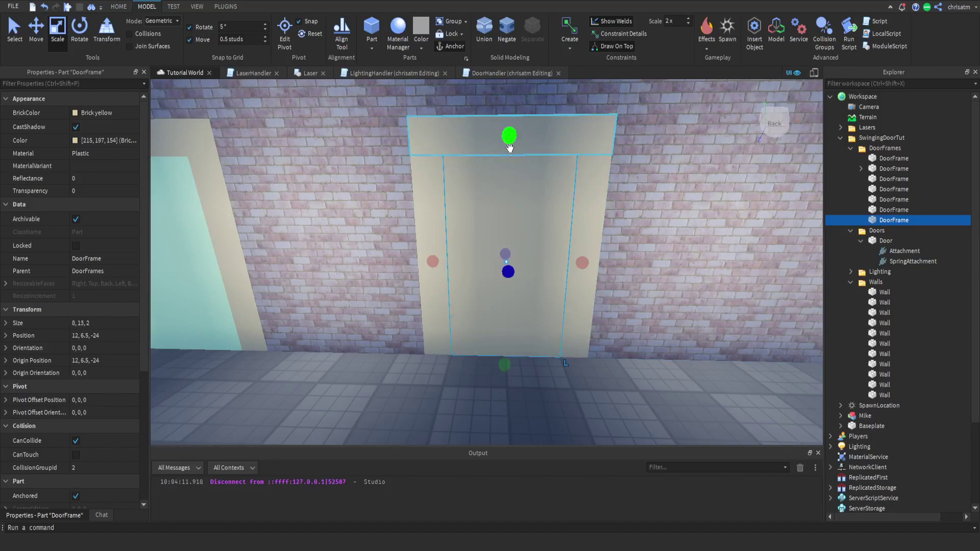
Step: Set the BrickColor of the part filling the doorway to Storm blue
click(78, 116)
click(86, 113)
click(121, 144)
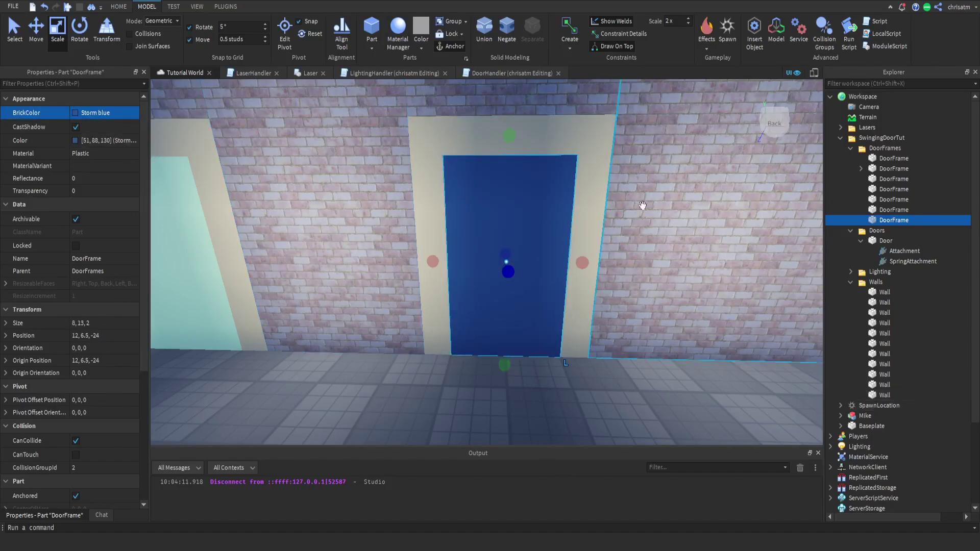
Step: Rename the blue part as Door and move it into the Doors folder
key(F2)
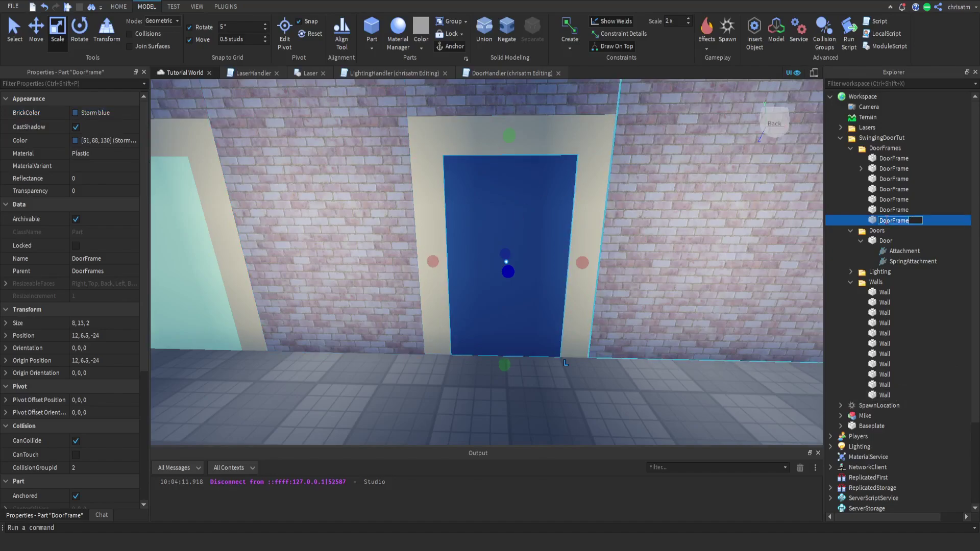
text(Door)
key(Return)
mouse_move(886, 219)
mouse_down()
mouse_move(893, 225)
mouse_move(879, 231)
mouse_up()
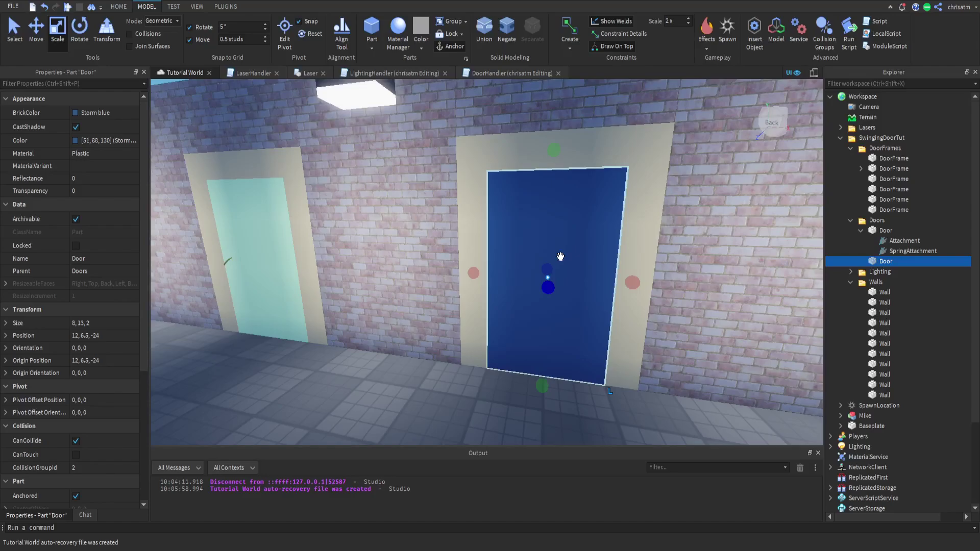
Step: Unanchor the blue door part
key(ctrl+1)
key(f)
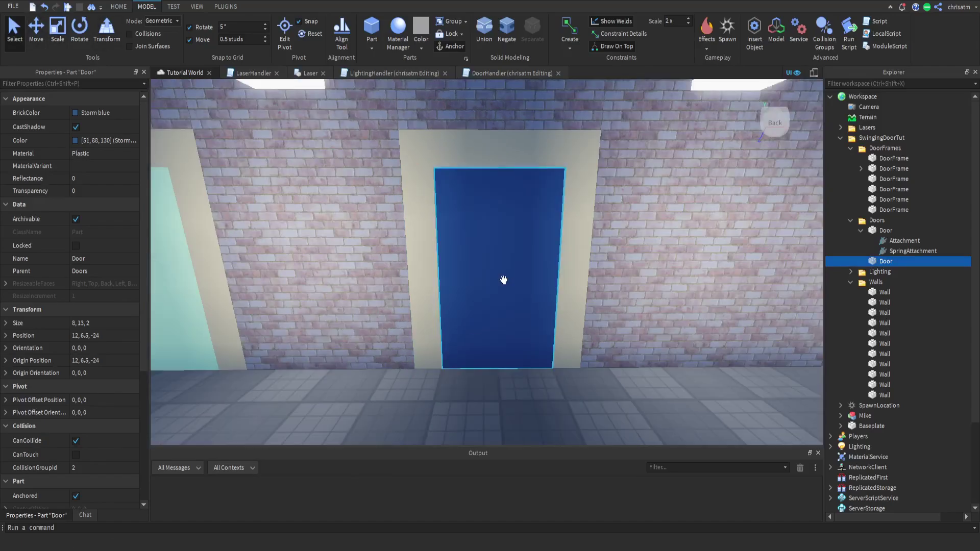
click(448, 45)
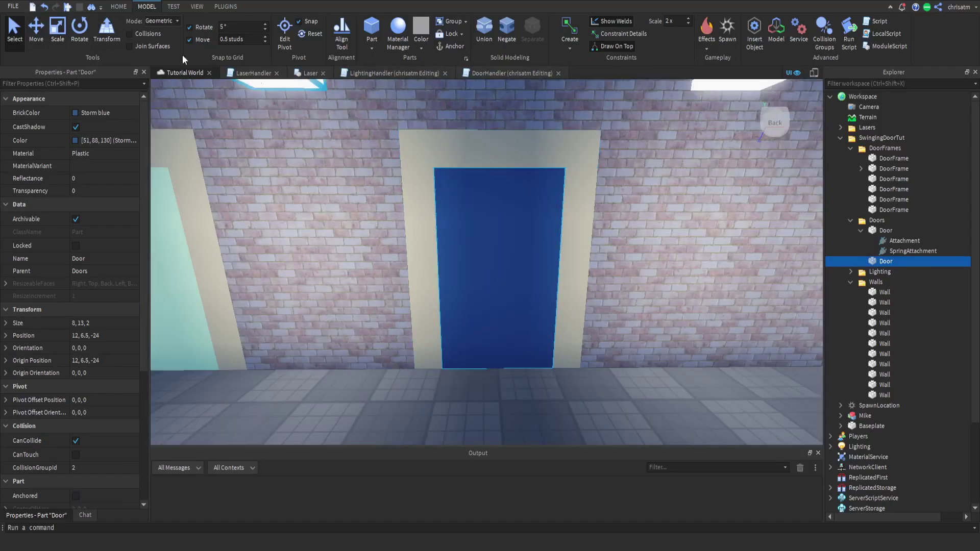
Step: Playtest the place, walking and jumping the character against the unanchored blue door to push it out of its frame
click(69, 6)
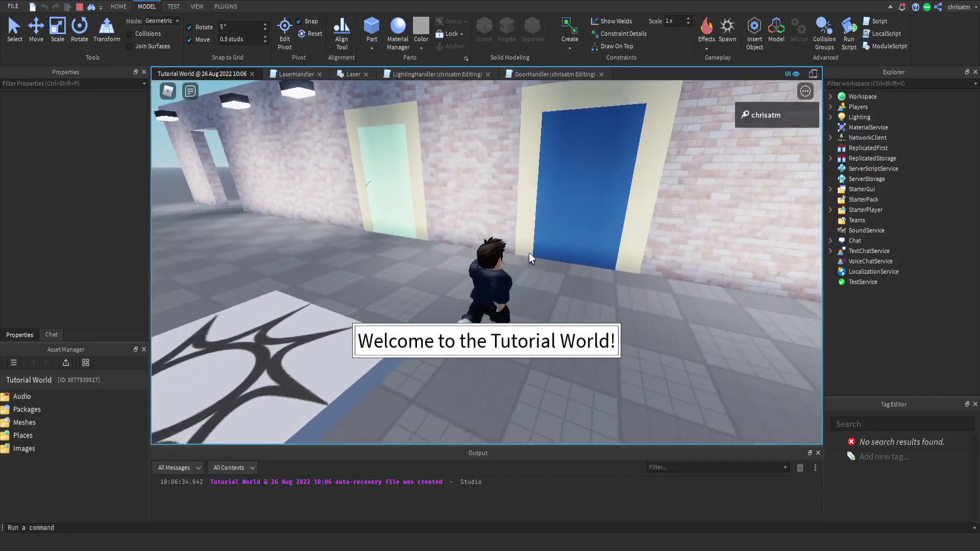
key(w)
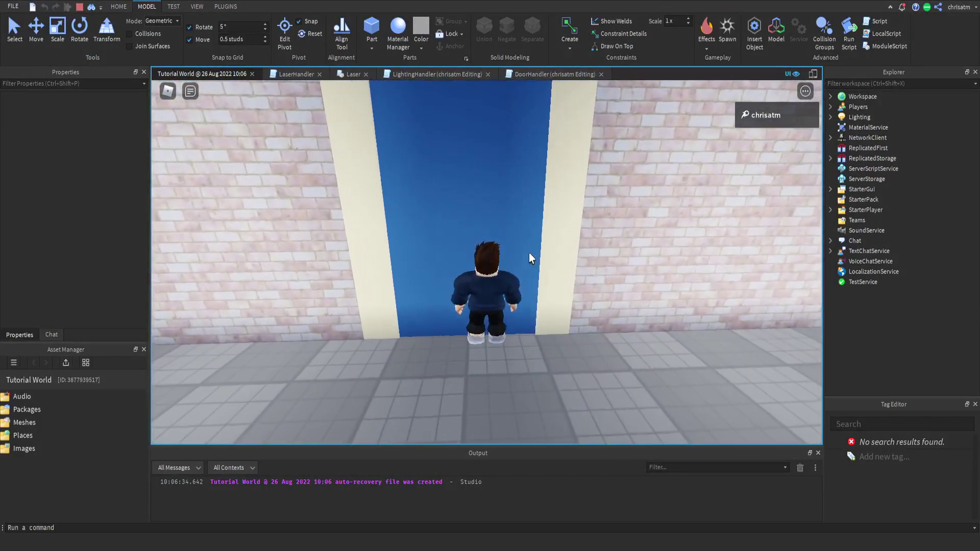
key(space)
key(space)
key(space)
key(a)
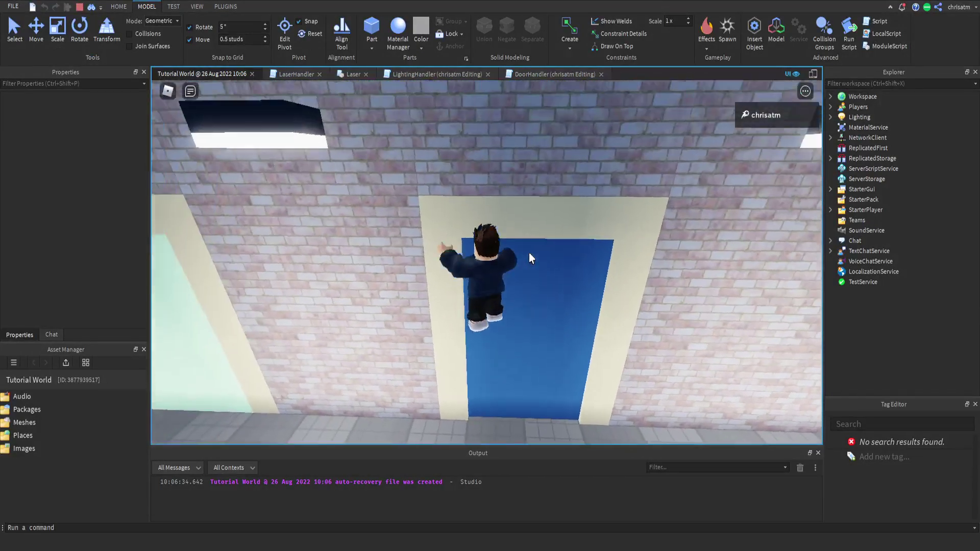
right_drag(529, 252, 529, 253)
key(d)
key(a)
key(space)
key(space)
key(d)
key(s)
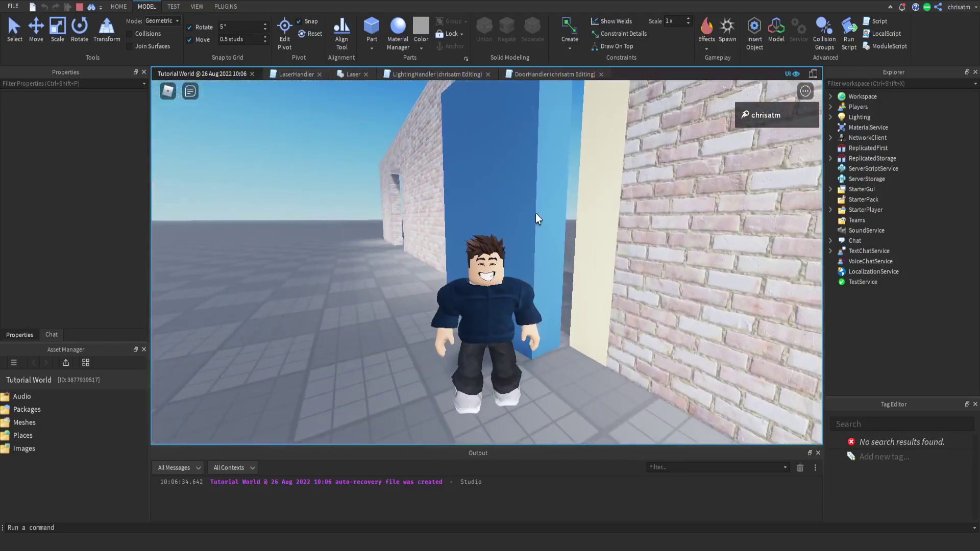
Step: Inspect the displaced blue door from behind the wall and walk the character against it again
scroll(543, 202, up, 1)
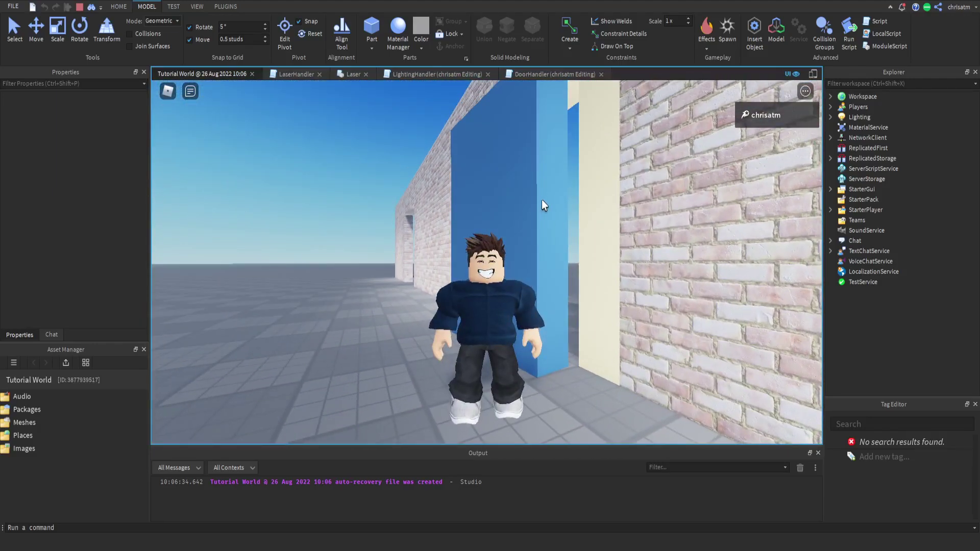
right_drag(543, 200, 563, 232)
key(w)
key(s)
key(w)
key(space)
key(s)
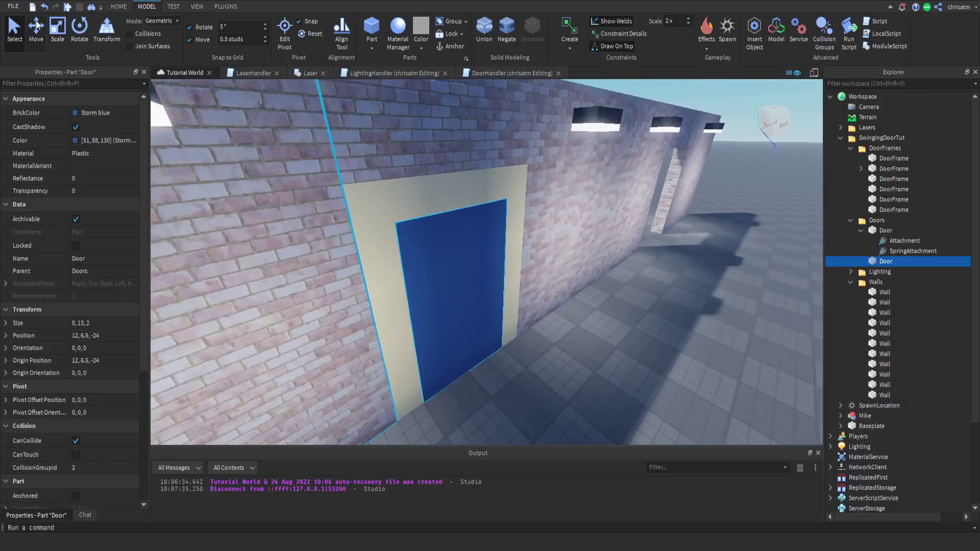
Step: Move the blue door 9 studs straight out of its frame, to Position 12, 6.5, -15
click(36, 26)
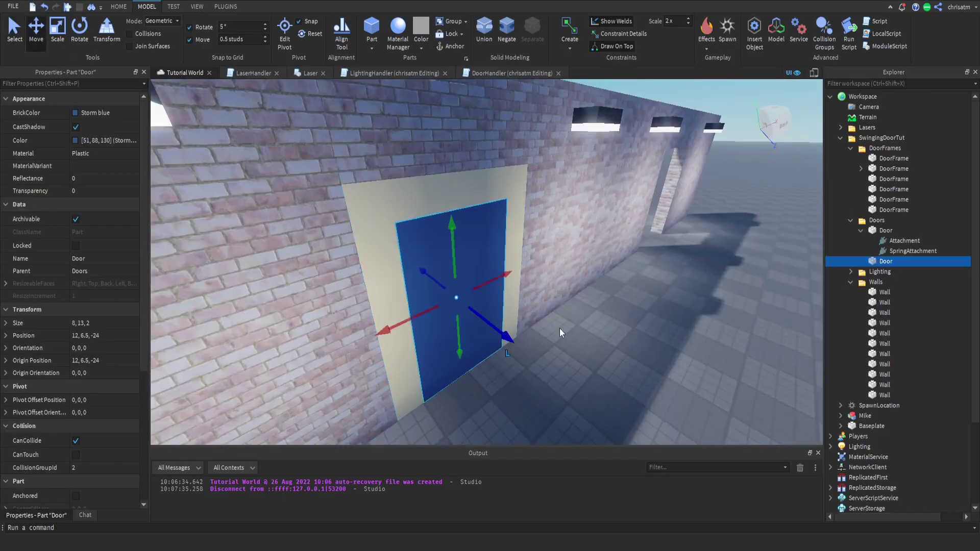
right_drag(560, 330, 560, 328)
key(a)
drag(521, 285, 643, 322)
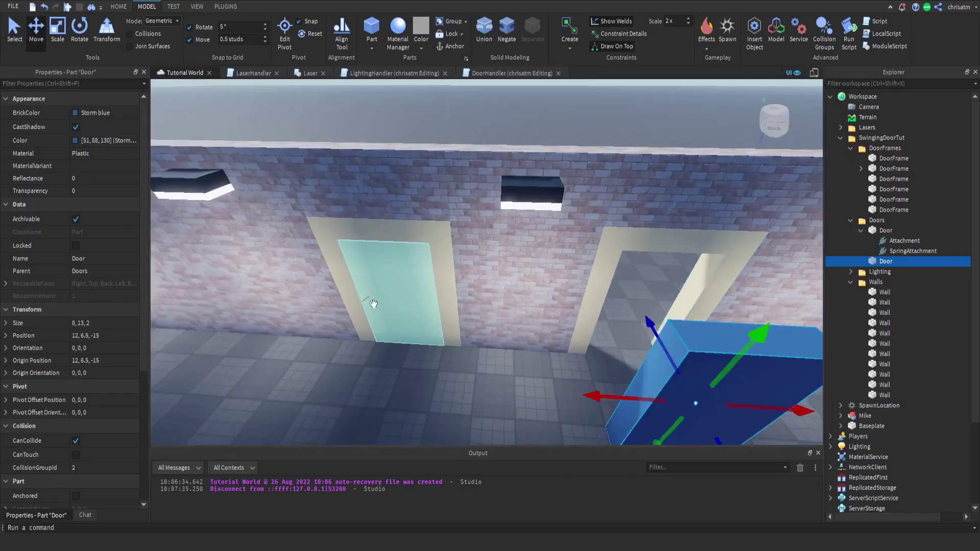
Step: Insert an Attachment into the blue door and select it
right_drag(492, 372, 492, 372)
key(a)
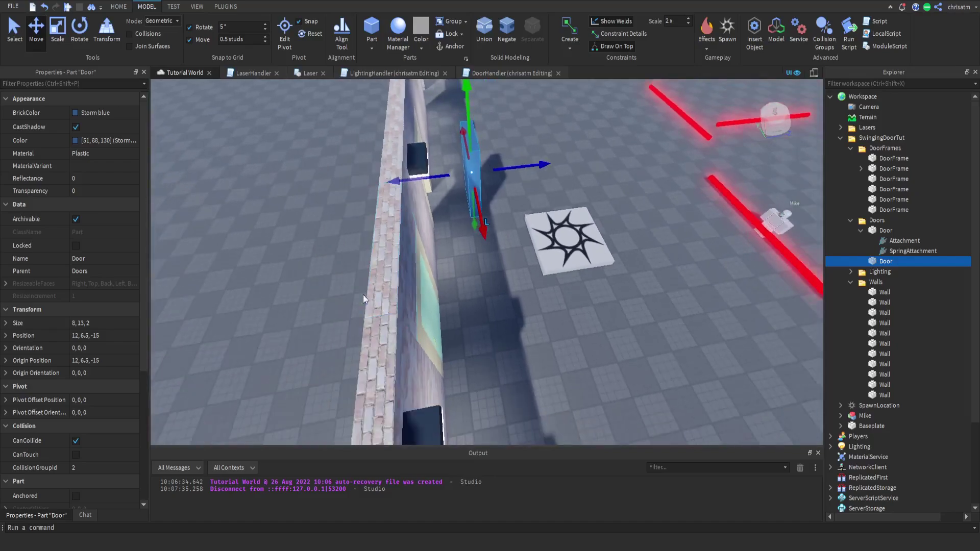
key(d)
right_drag(631, 259, 631, 259)
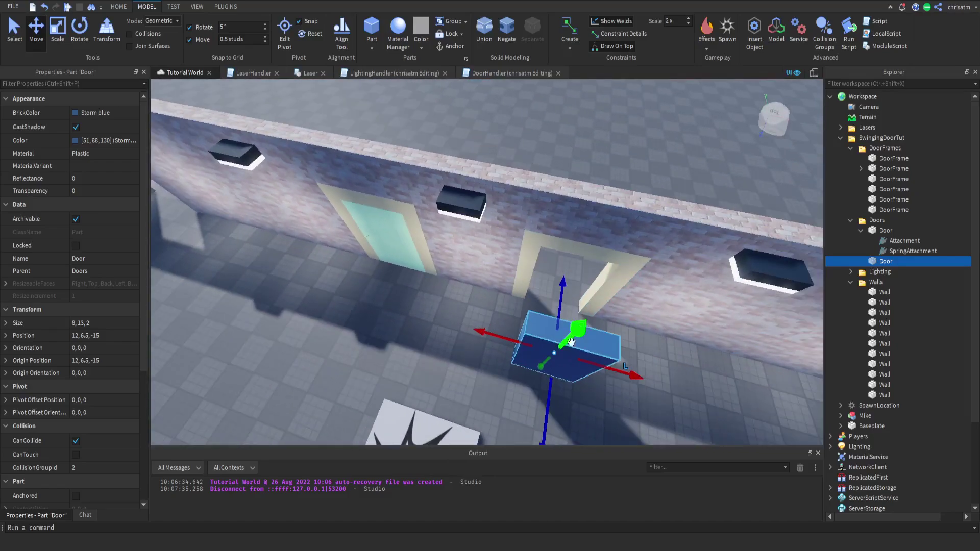
right_drag(579, 328, 644, 270)
key(q)
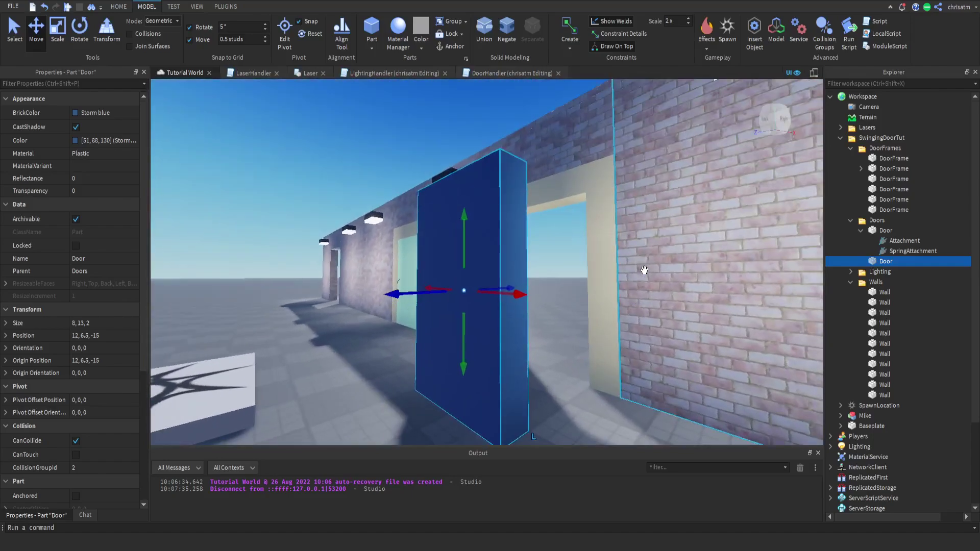
mouse_move(899, 262)
key(ctrl+shift+v)
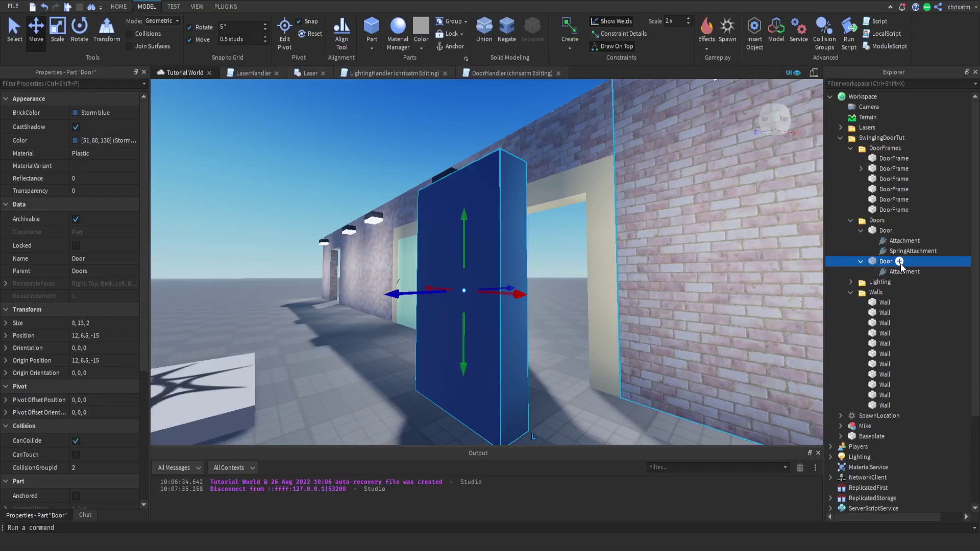
click(903, 271)
key(f)
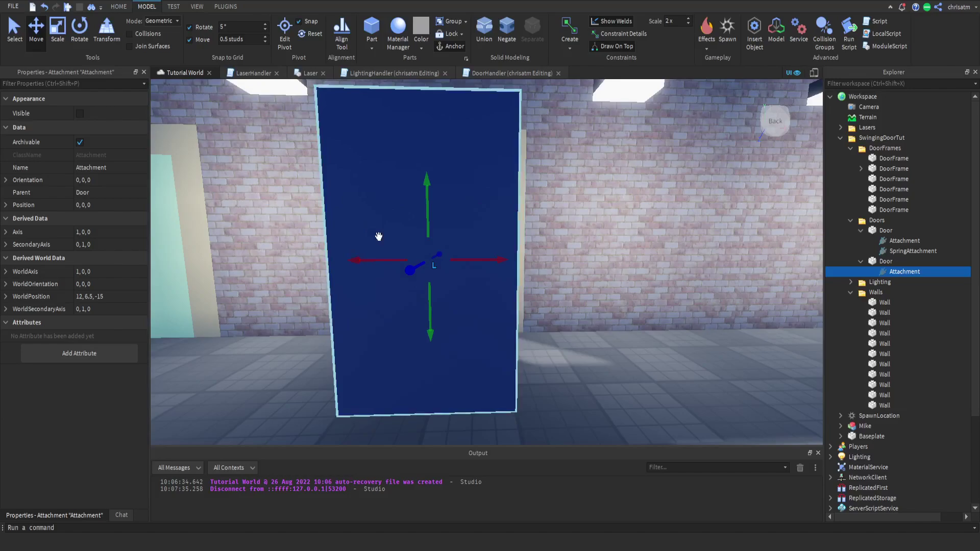
Step: Toggle Constraint Details to compare the view with and without attachment markers, leaving the details displayed
click(640, 35)
right_drag(701, 257, 633, 274)
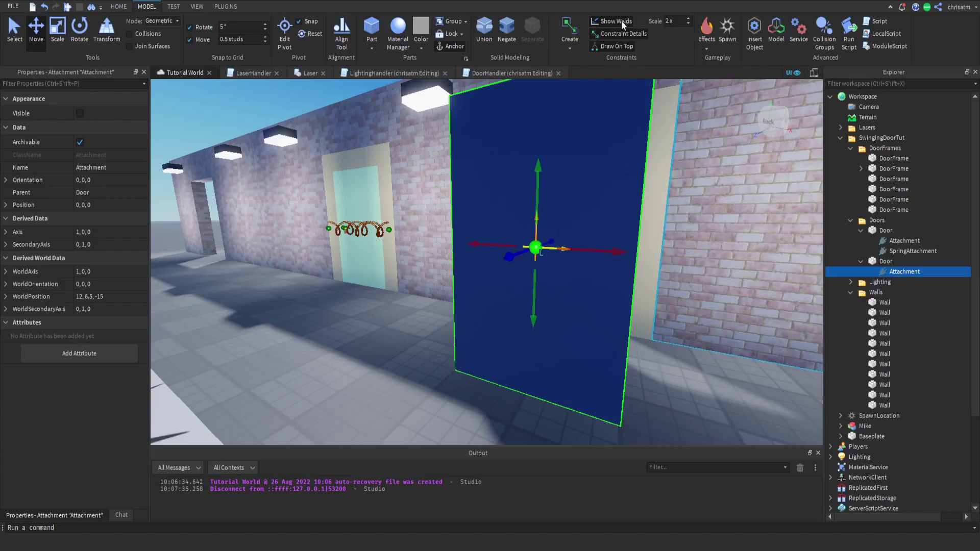
click(619, 34)
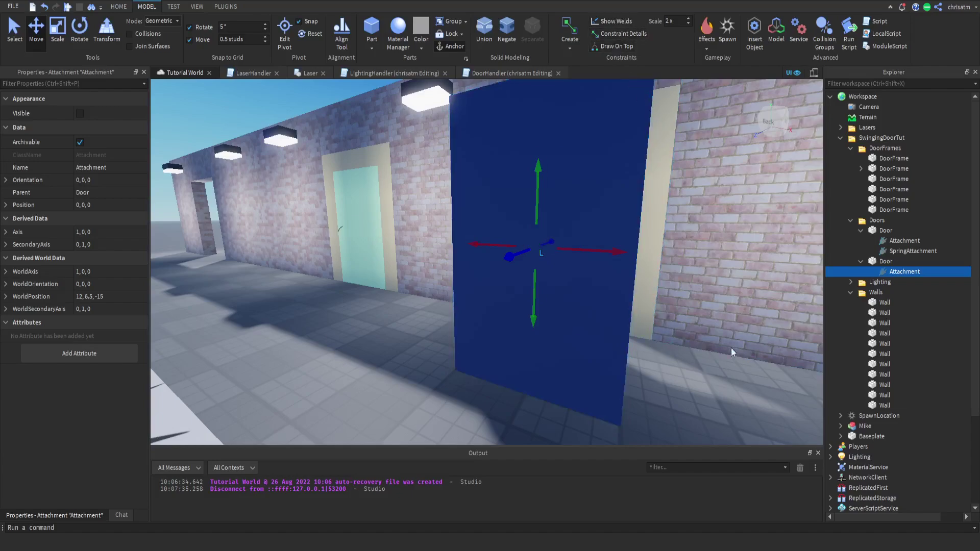
click(619, 33)
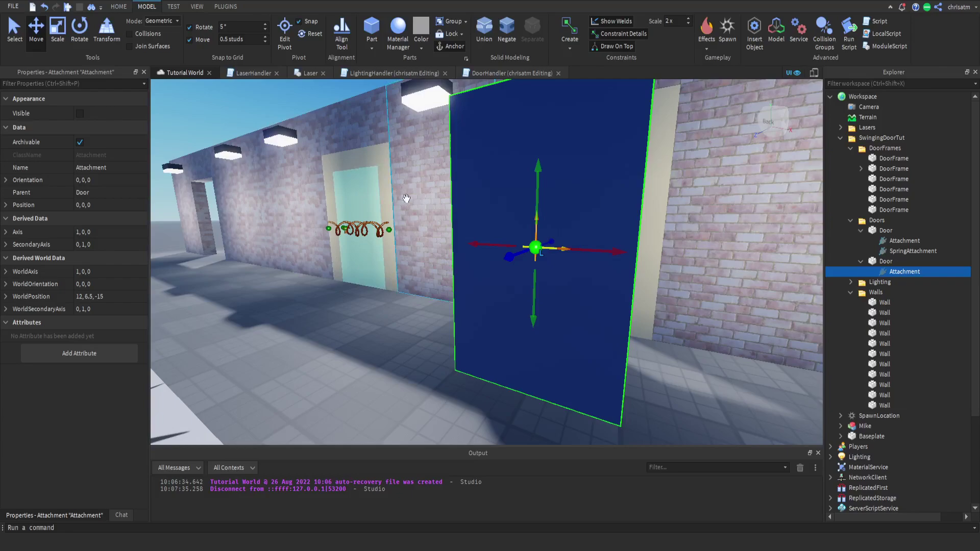
Step: Move the blue door's Attachment to the door's right edge, at Position 4, 0, 0
right_drag(591, 372, 727, 352)
scroll(461, 302, down, 1)
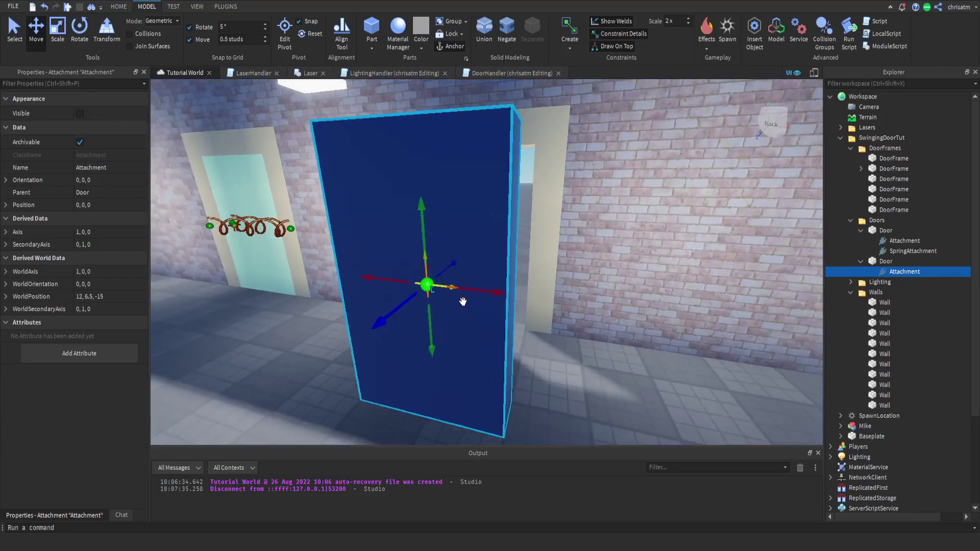
drag(483, 293, 571, 302)
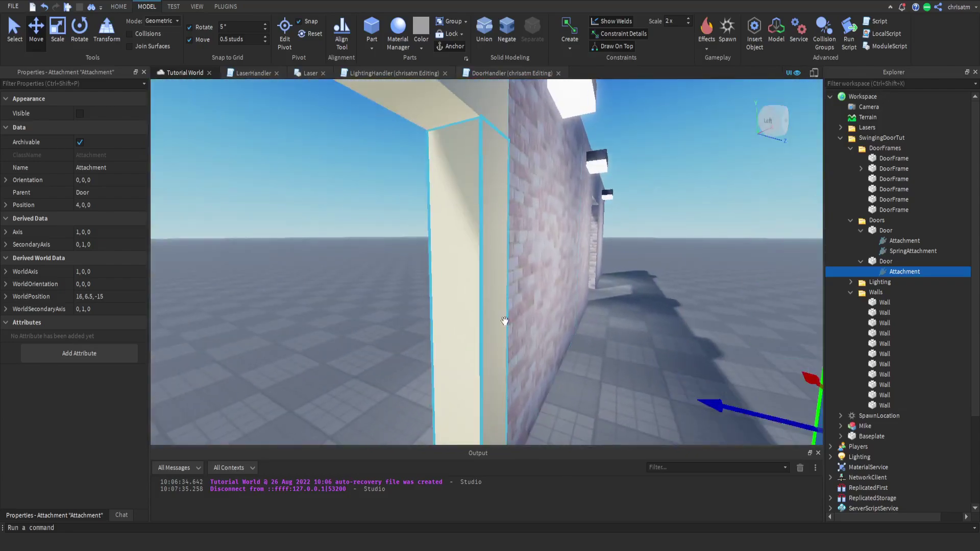
Step: Insert an Attachment into the right-hand DoorFrame post of the new doorway
click(496, 315)
scroll(628, 329, down, 1)
right_drag(497, 315, 633, 344)
scroll(633, 344, up, 1)
mouse_move(916, 201)
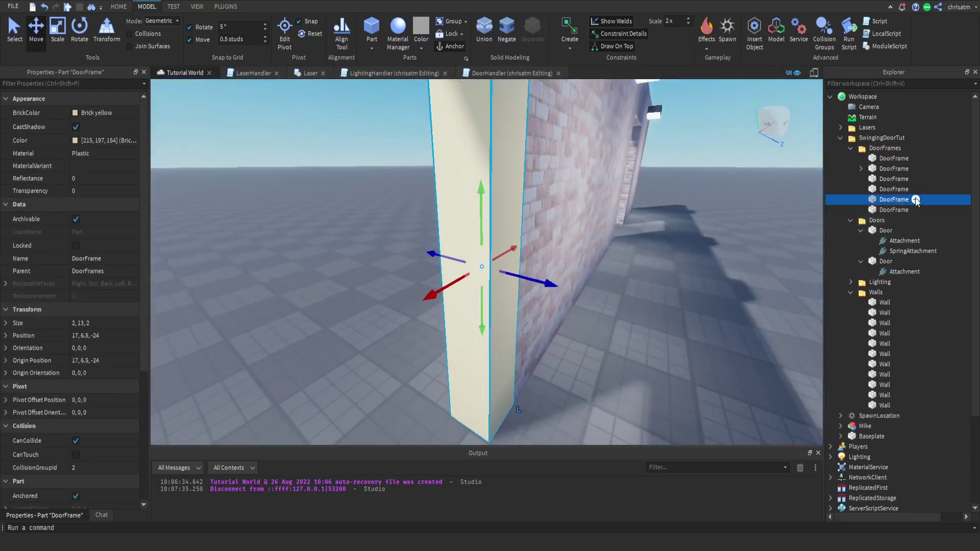
key(ctrl+shift+v)
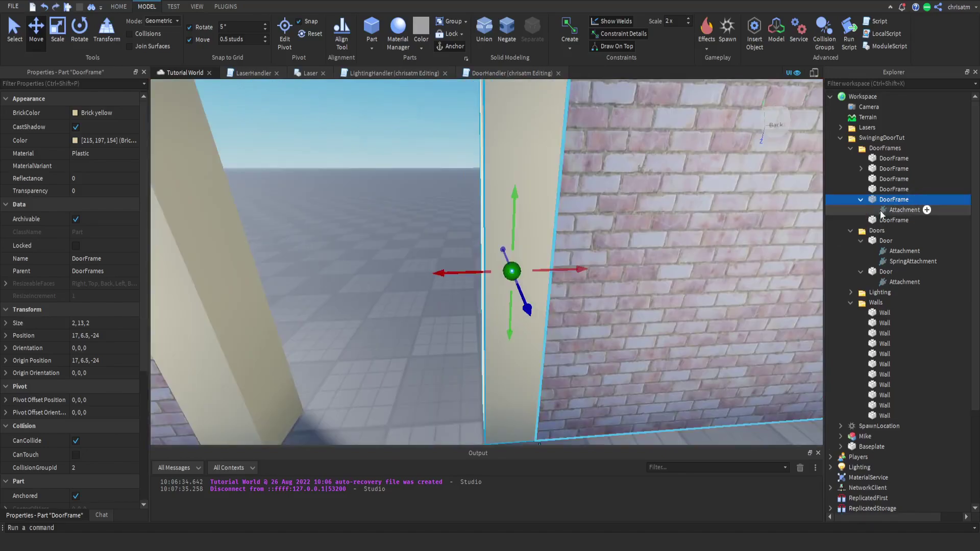
Step: Move the right DoorFrame post's Attachment to the post's inner edge, at Position -1, 0, 0
click(880, 210)
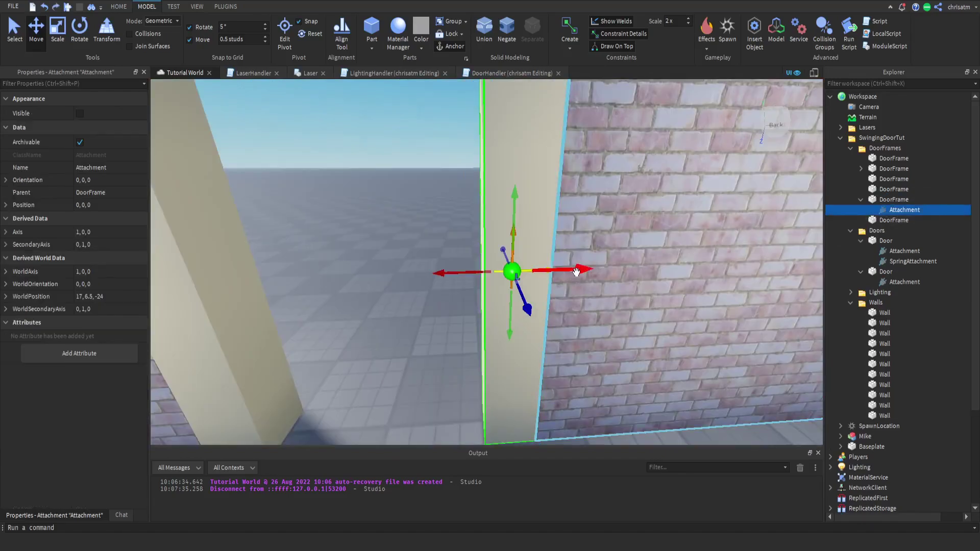
drag(564, 270, 550, 271)
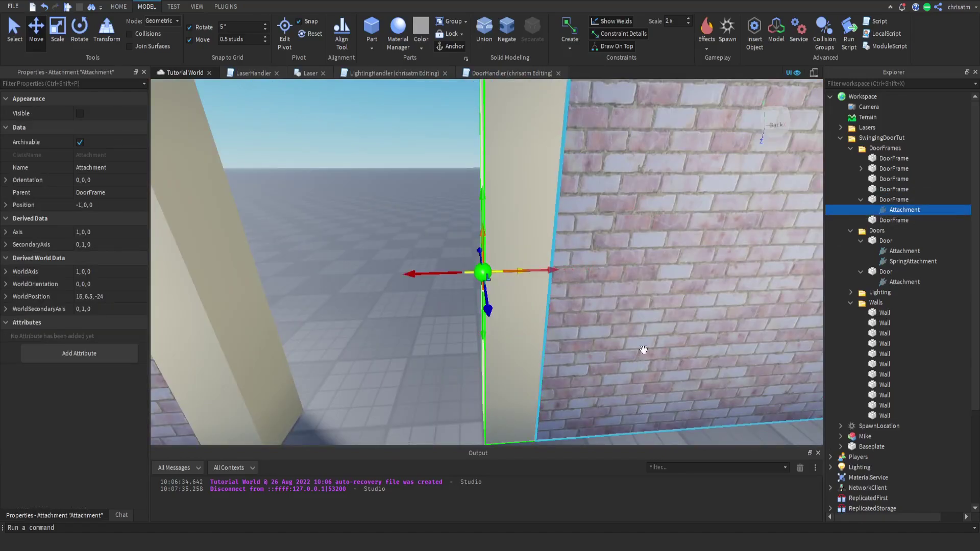
scroll(669, 346, down, 3)
mouse_move(643, 350)
right_down()
mouse_move(670, 346)
mouse_move(649, 346)
right_up()
key(d)
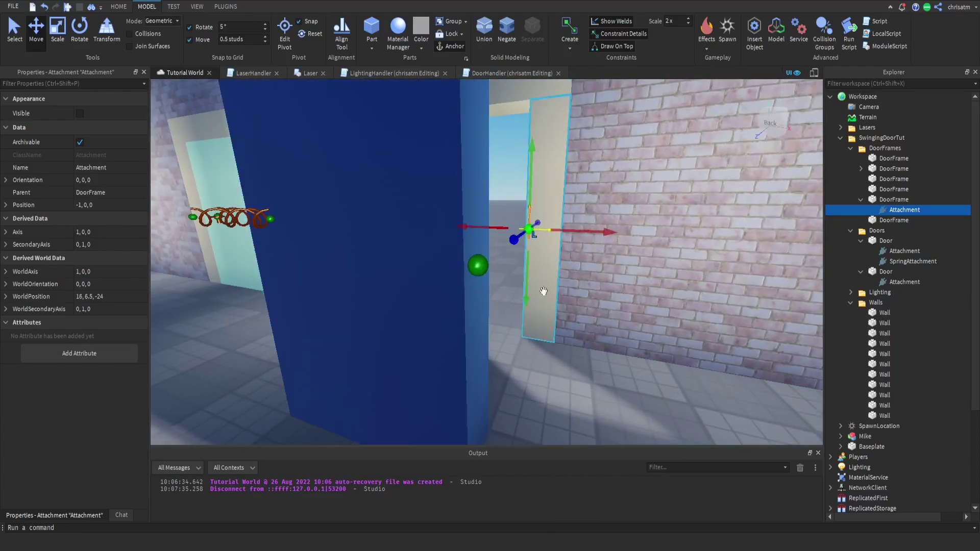
key(d)
right_drag(672, 354, 638, 354)
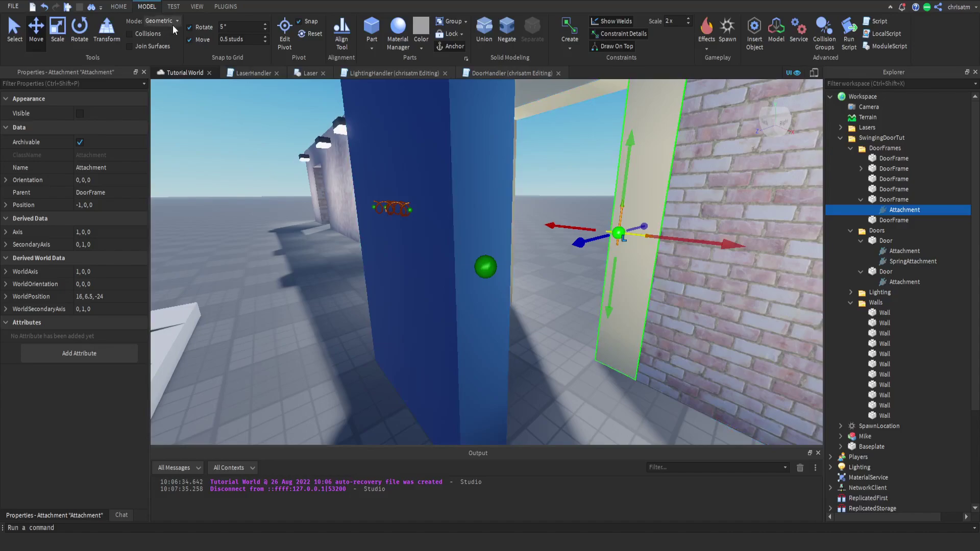
click(577, 45)
click(592, 85)
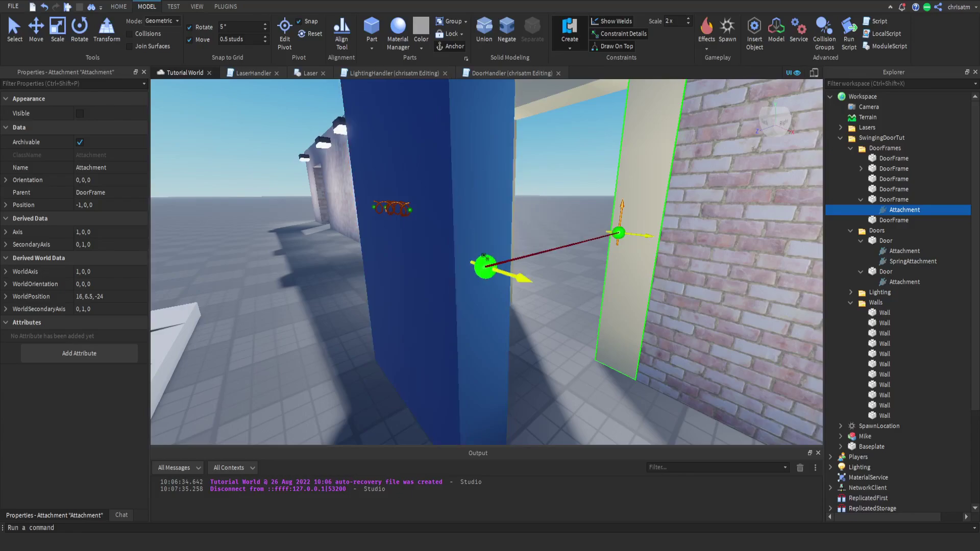
click(485, 267)
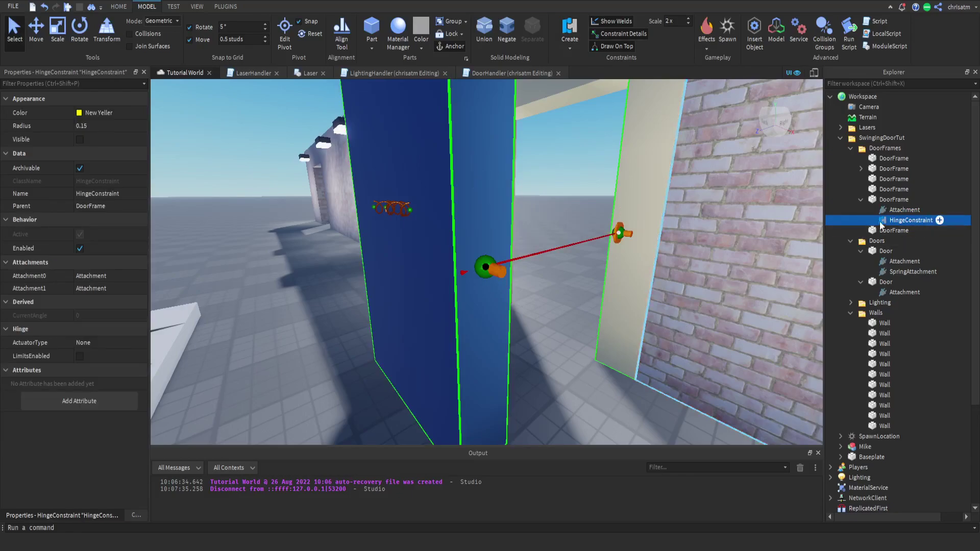
key(Delete)
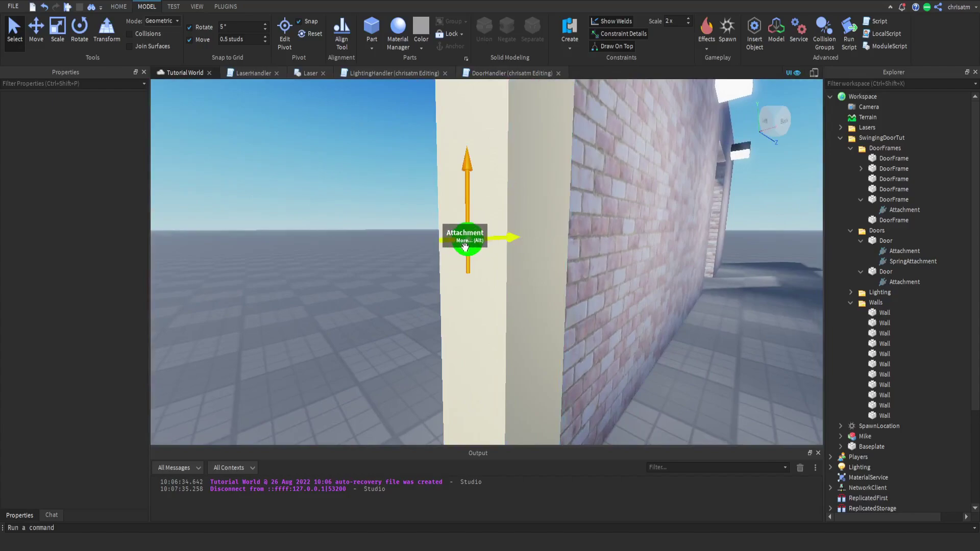
Step: Create a Hinge constraint from the right DoorFrame post's Attachment to the blue door's edge Attachment
click(465, 247)
right_drag(688, 324, 700, 323)
scroll(700, 324, down, 3)
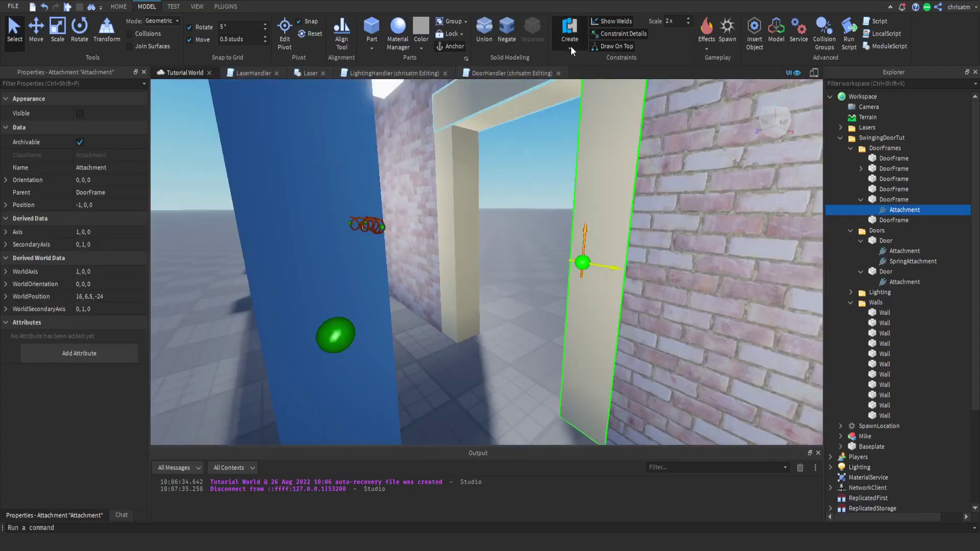
click(571, 46)
click(574, 85)
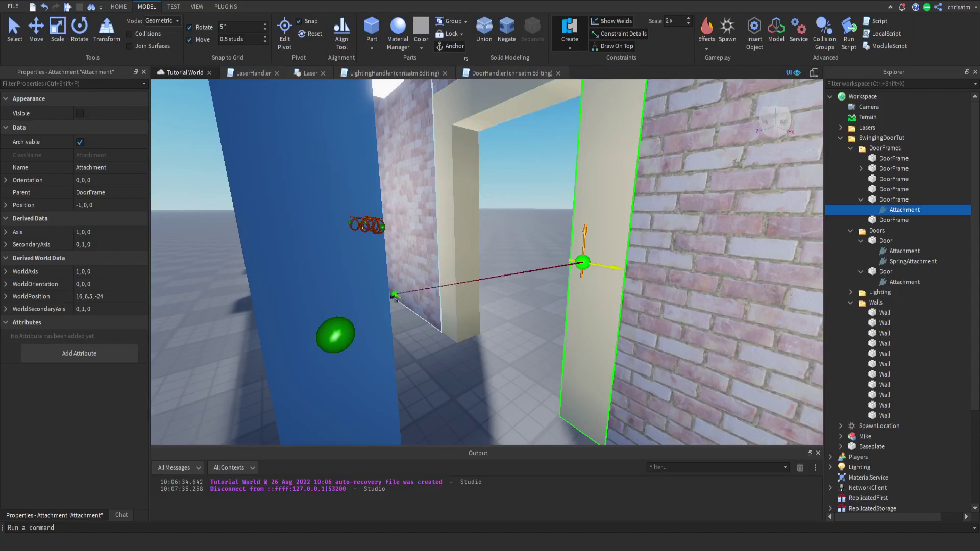
click(337, 335)
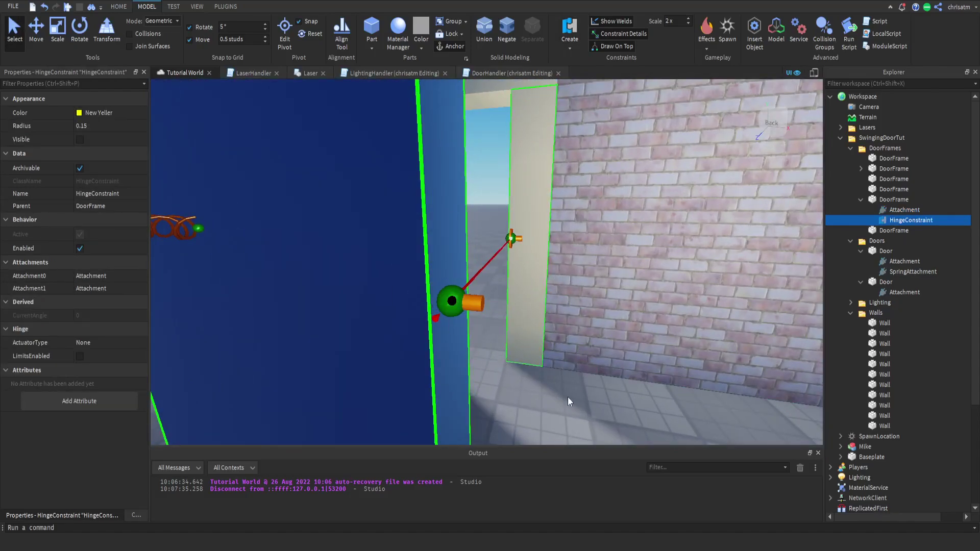
Step: Add two collision groups named DoorFrames and Doors in the Collision Groups Editor
scroll(568, 398, down, 5)
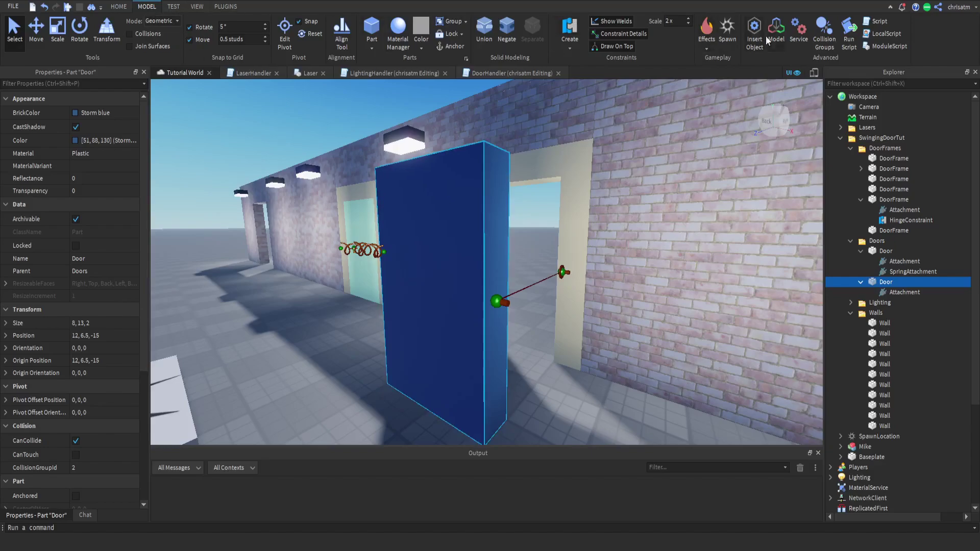
click(827, 39)
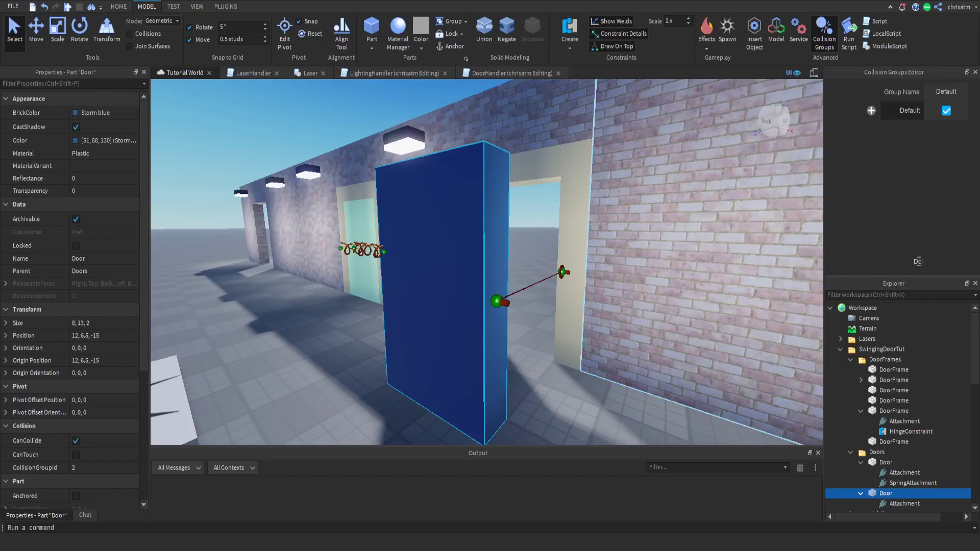
text(rames)
key(Return)
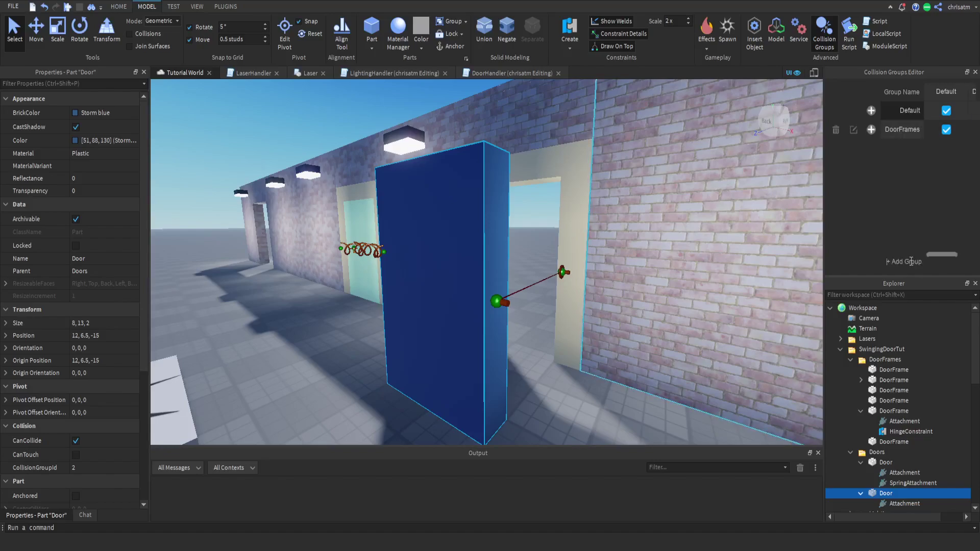
text(Doors)
key(Return)
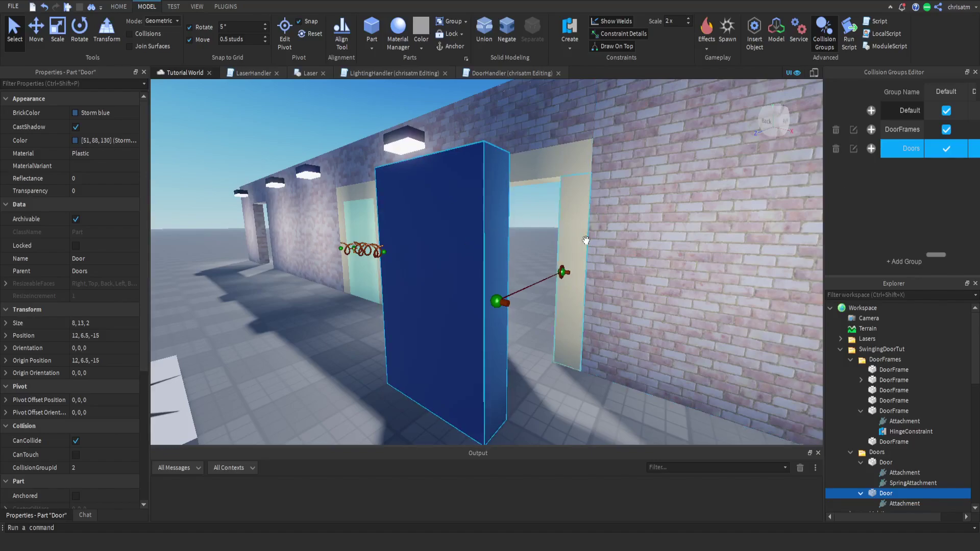
Step: Disable collisions between the Doors and DoorFrames collision groups
click(544, 170)
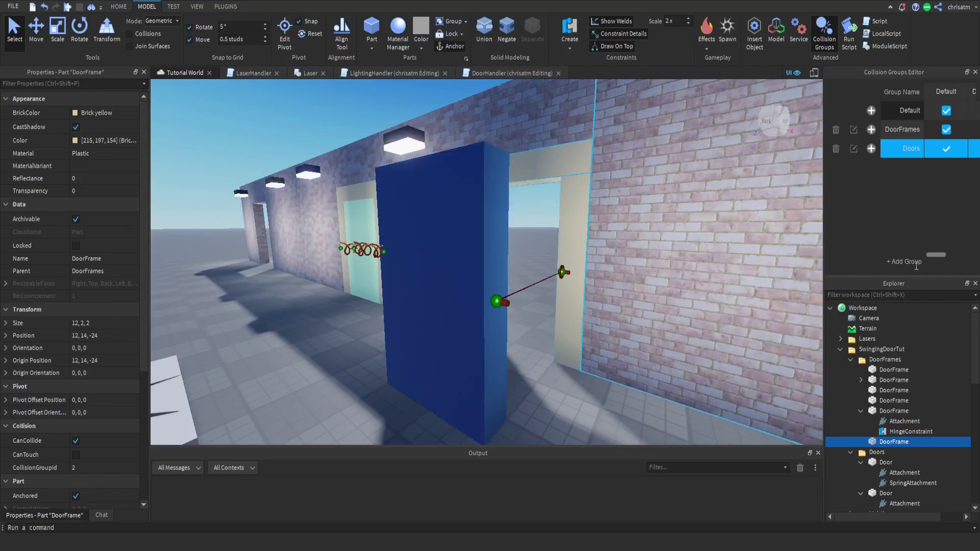
click(444, 348)
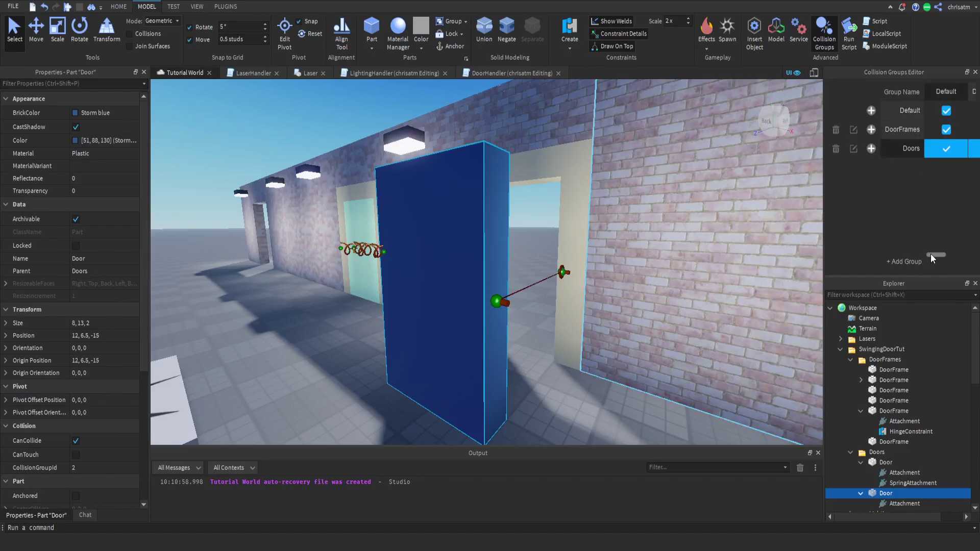
drag(931, 253, 946, 252)
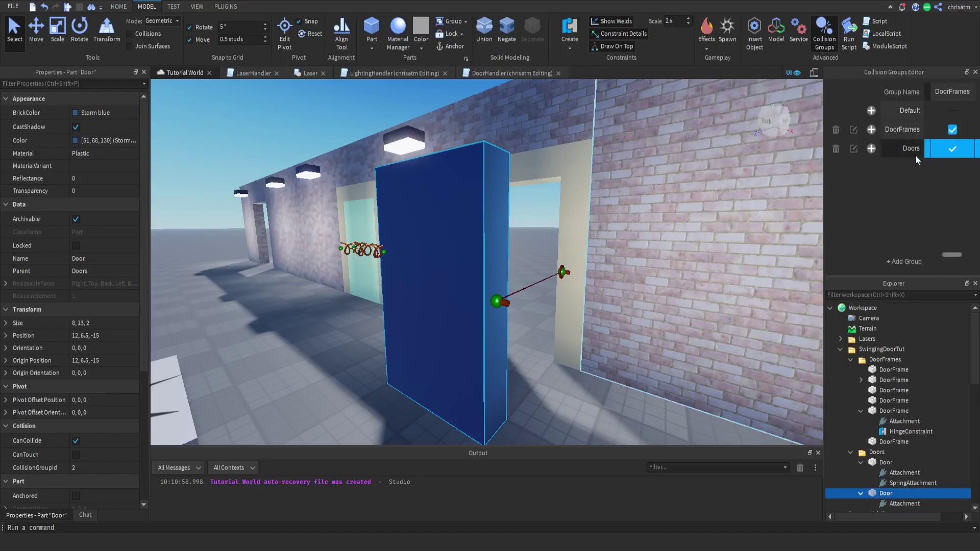
click(952, 151)
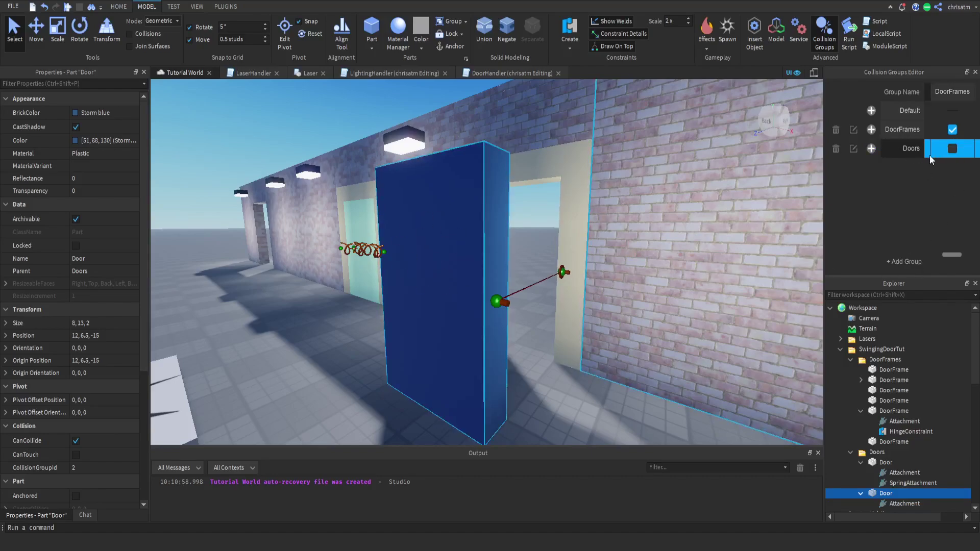
Step: Assign both posts and the header of the new doorway's frame to the DoorFrames collision group
click(580, 193)
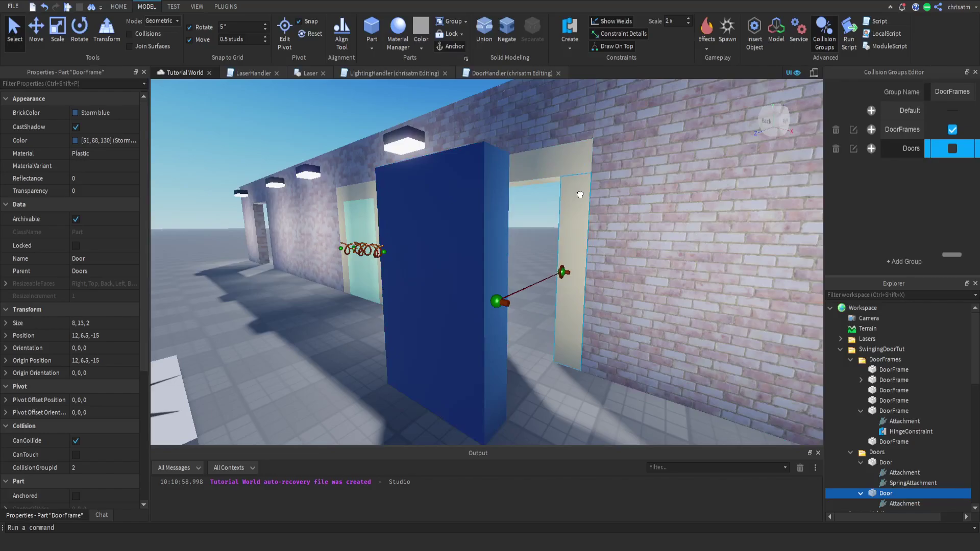
right_drag(578, 193, 663, 258)
key(w)
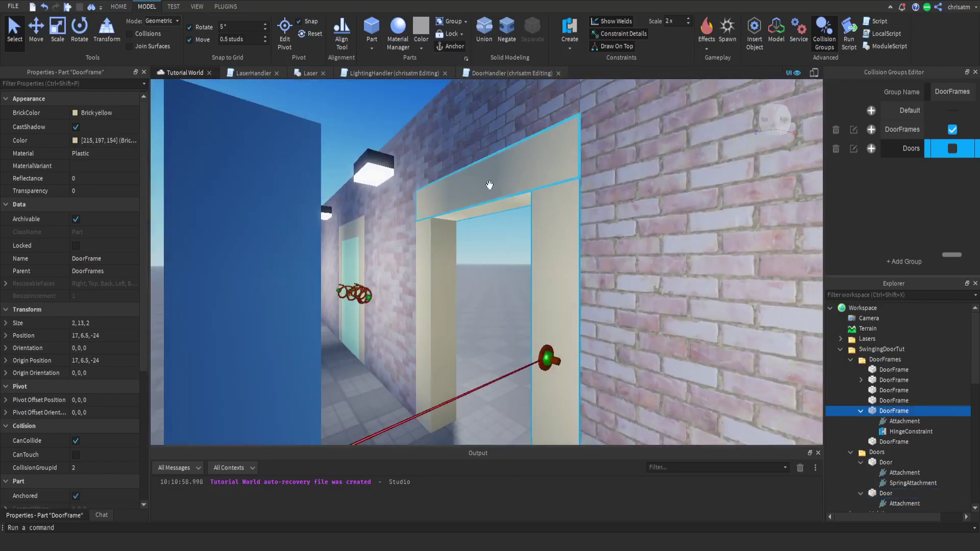
ctrl+click(488, 186)
ctrl+click(443, 258)
key(s)
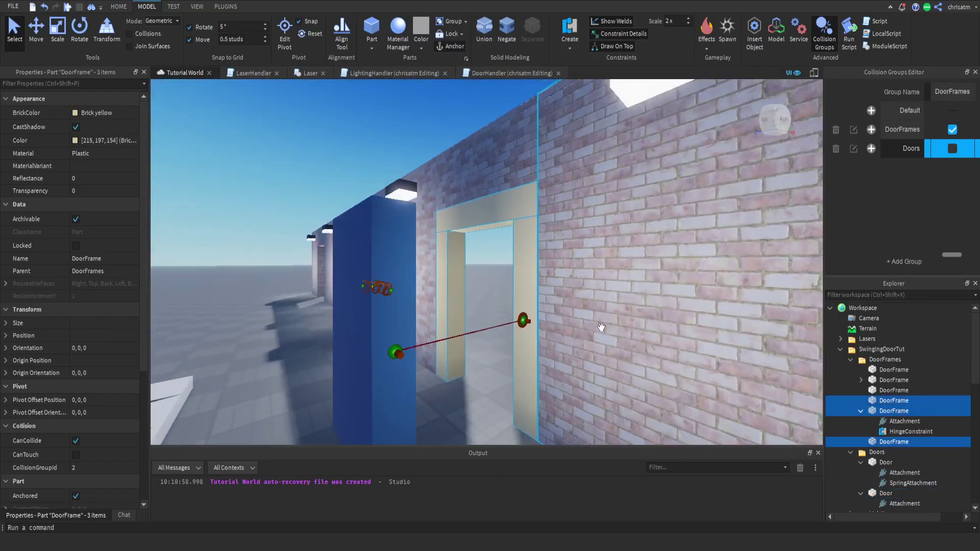
key(w)
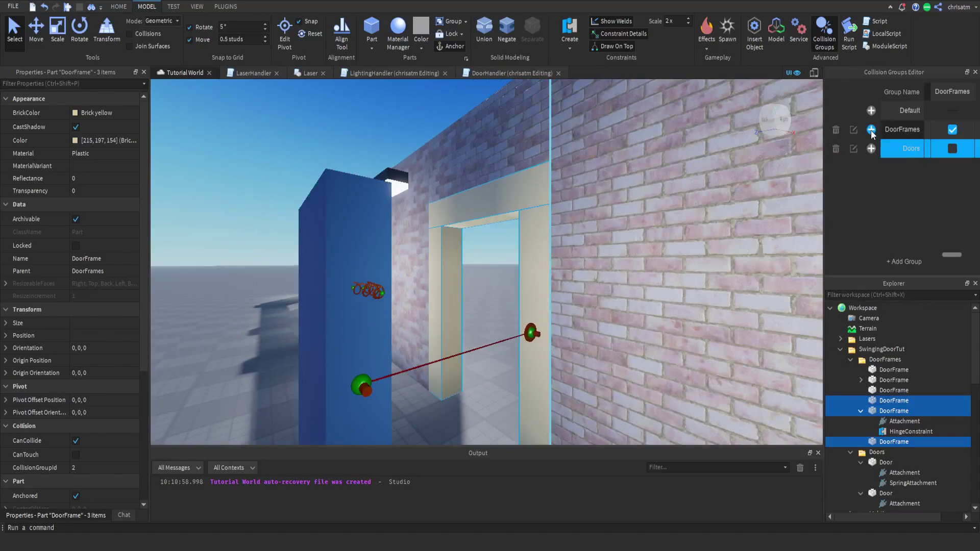
click(871, 132)
Step: Check which collision group the blue door is assigned to
right_drag(611, 315, 622, 357)
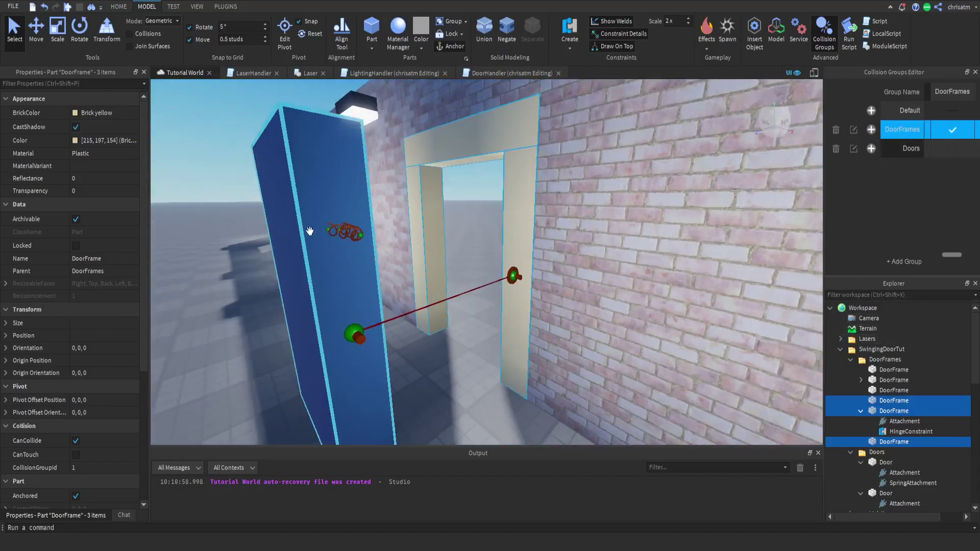
click(309, 231)
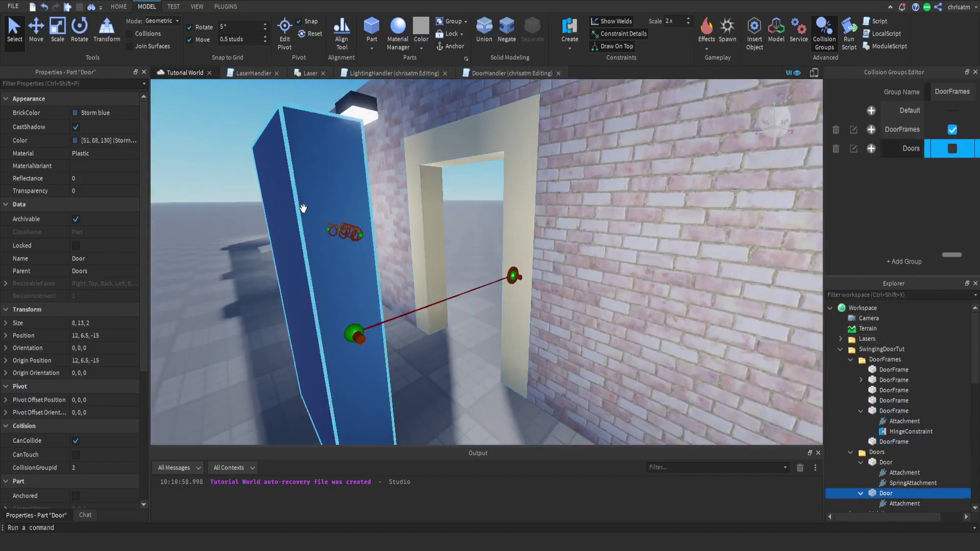
click(459, 151)
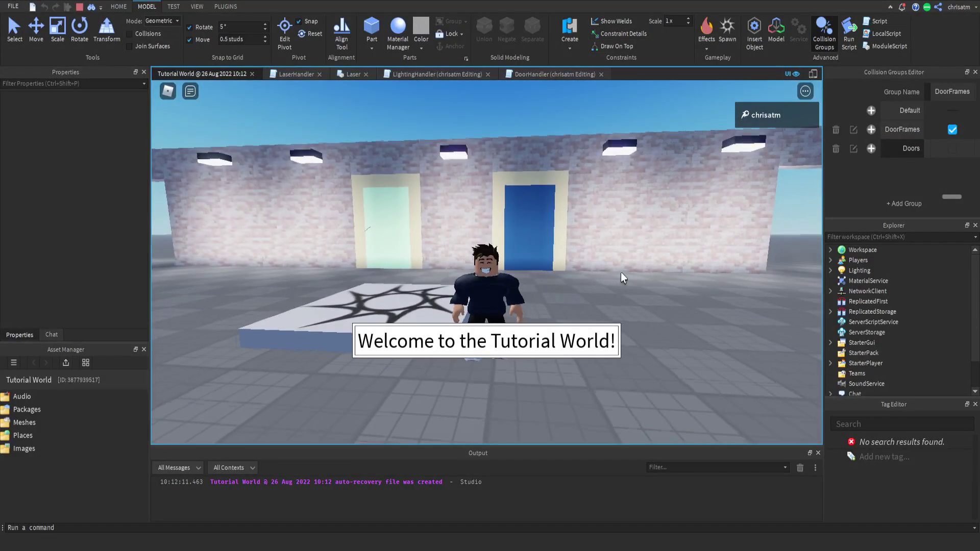
Step: Walk the character up to the blue door in the playtest to test how the door moves
scroll(621, 271, up, 3)
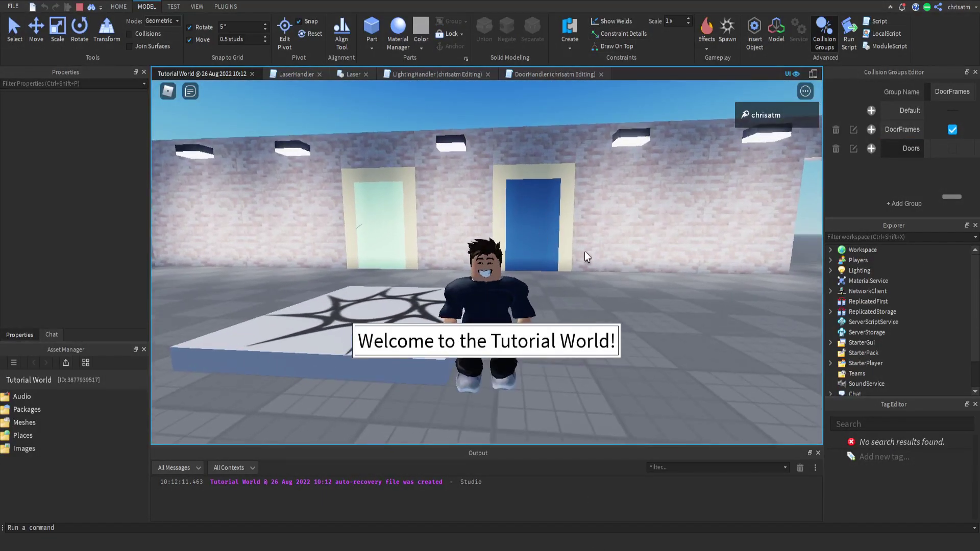
key(w)
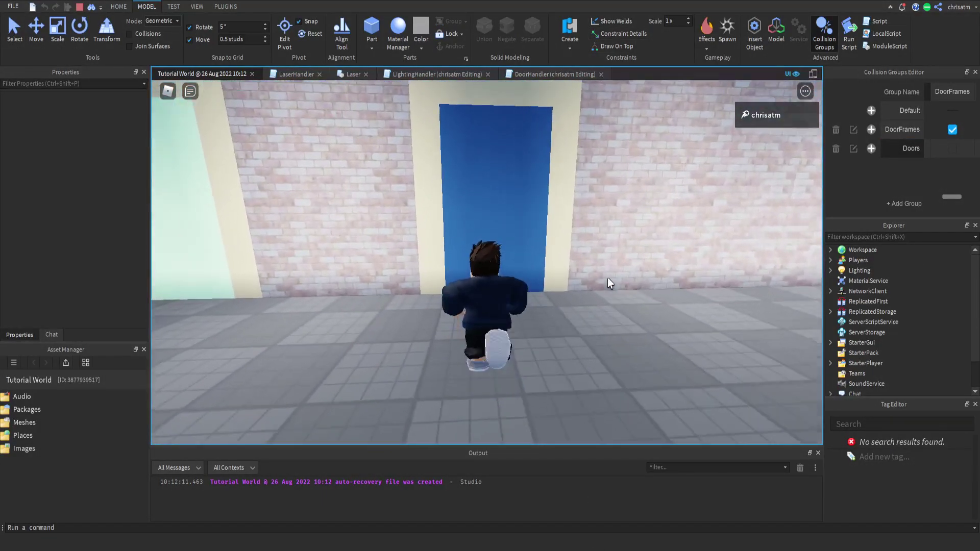
right_drag(607, 277, 608, 277)
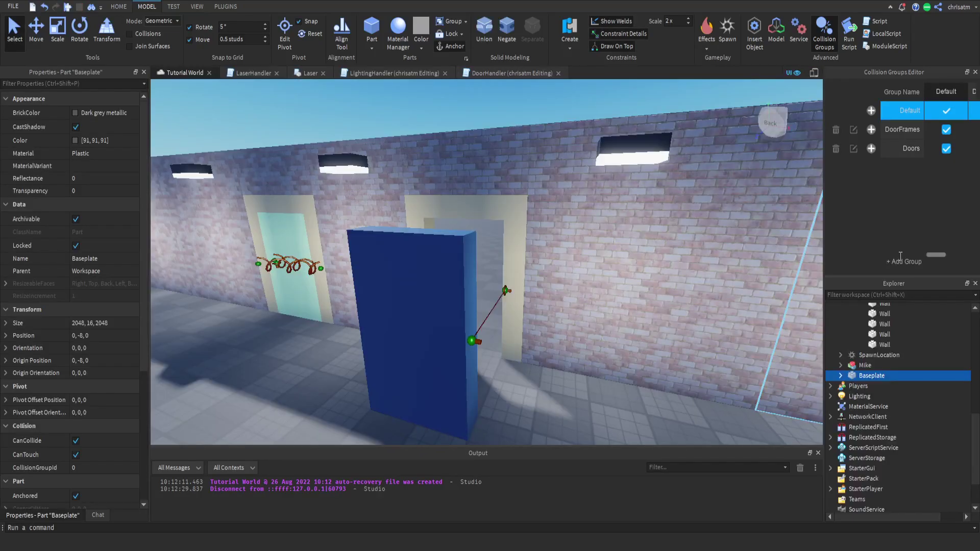
Step: Add a collision group named Floor and assign the Baseplate to it
text(oor)
key(Return)
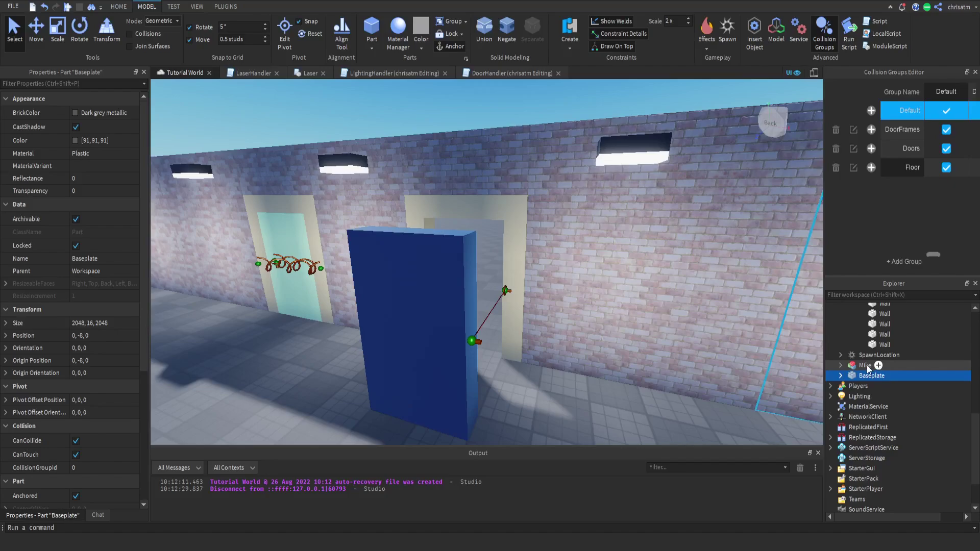
click(865, 365)
click(870, 375)
click(912, 167)
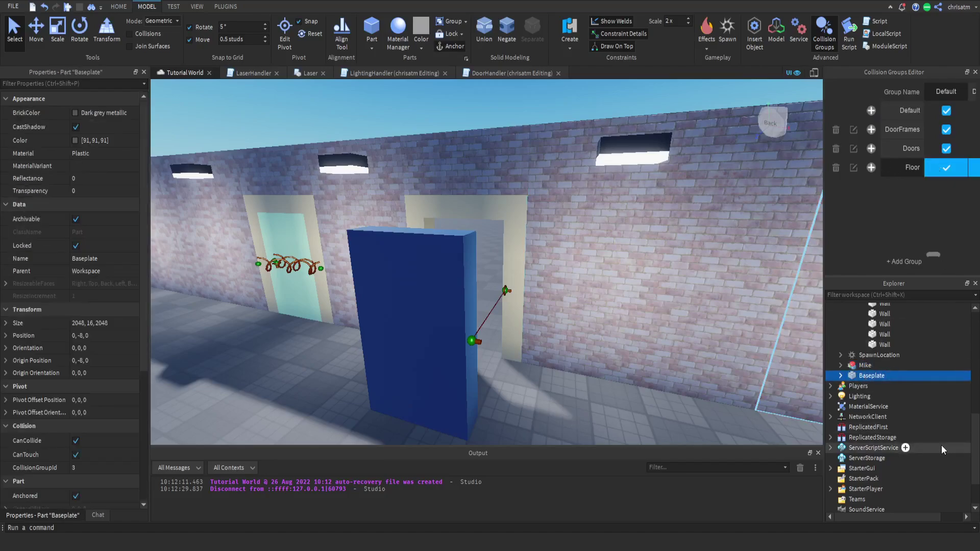
Step: Disable collisions between the Floor and Doors collision groups and clear the Baseplate selection
drag(933, 254, 945, 253)
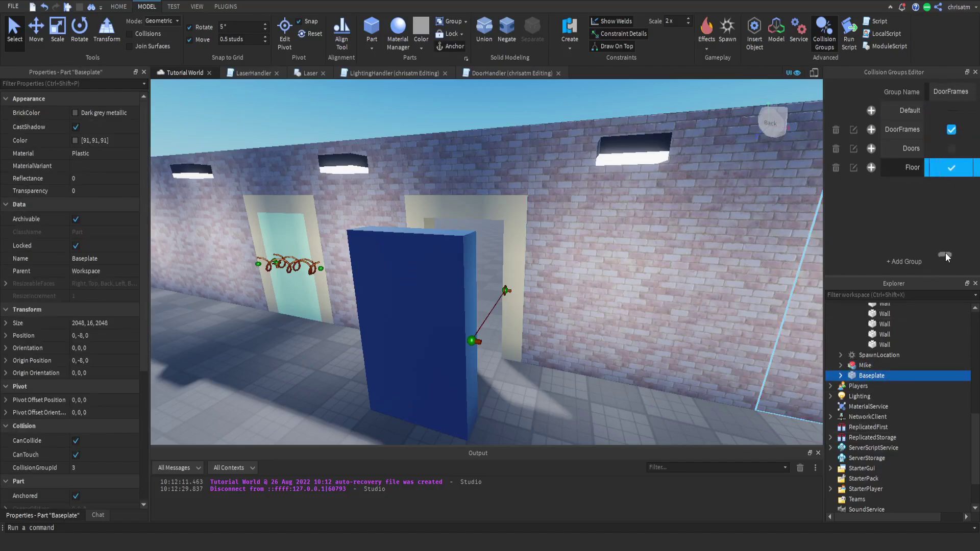
click(950, 169)
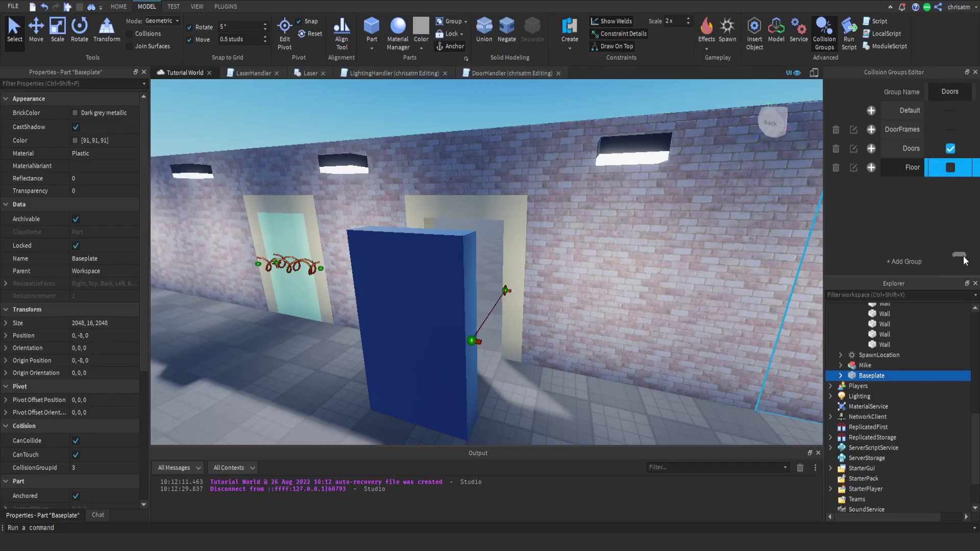
drag(965, 258, 938, 258)
click(402, 114)
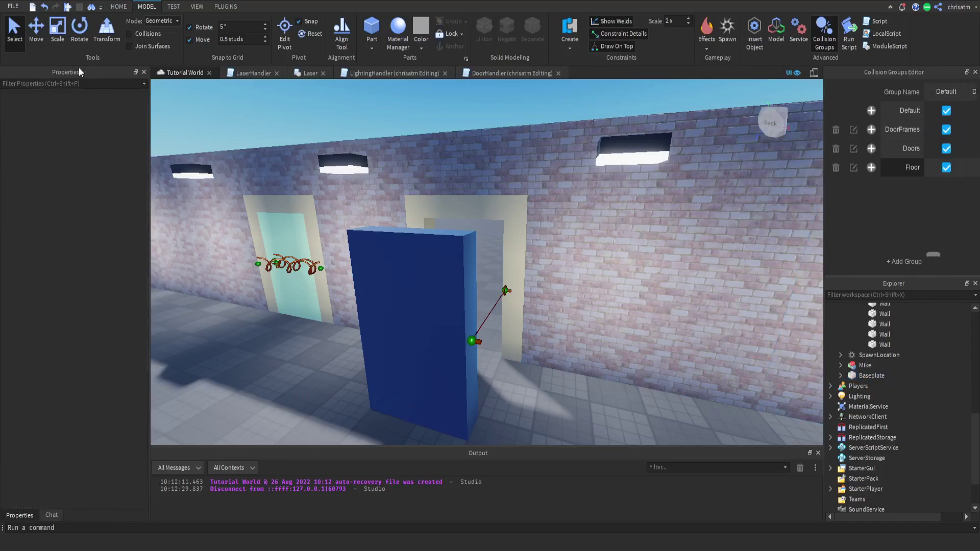
Step: Start a playtest and walk the character against the blue door from both sides to test how it swings
click(75, 9)
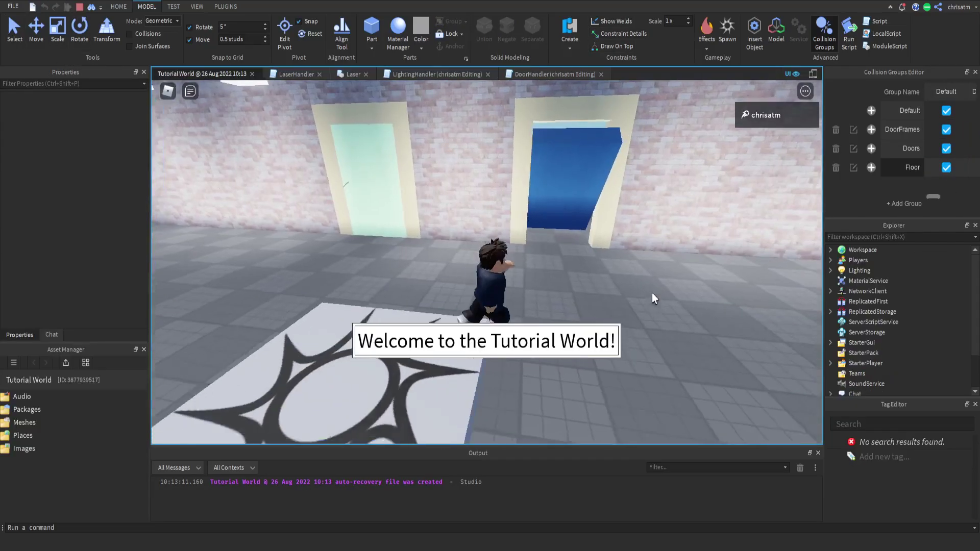
key(w)
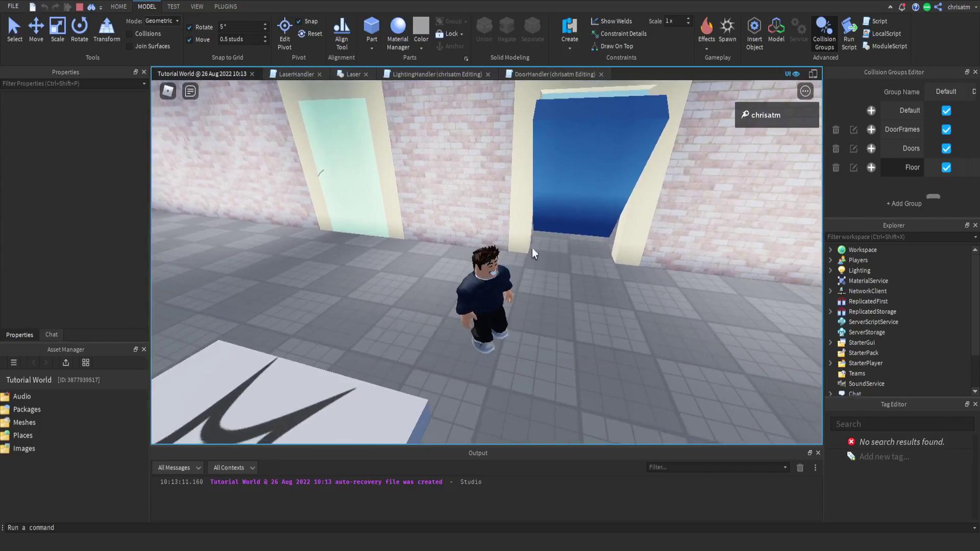
right_drag(608, 284, 608, 284)
key(d)
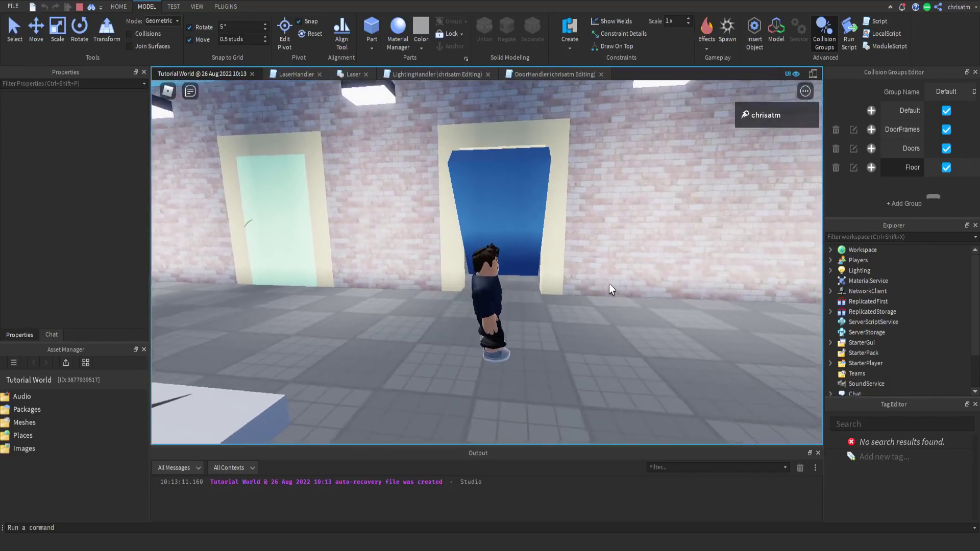
key(w)
key(space)
key(d)
key(w)
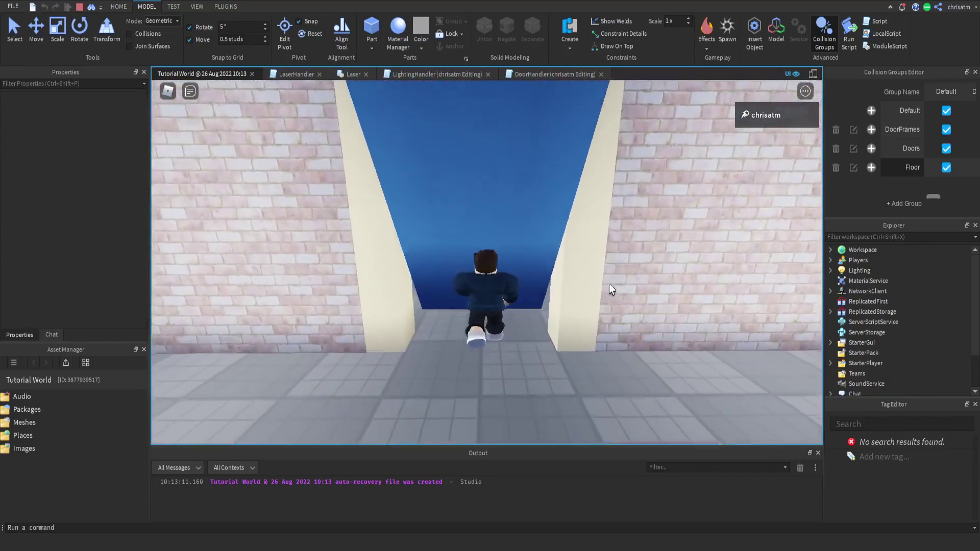
key(s)
right_drag(609, 285, 609, 284)
key(w)
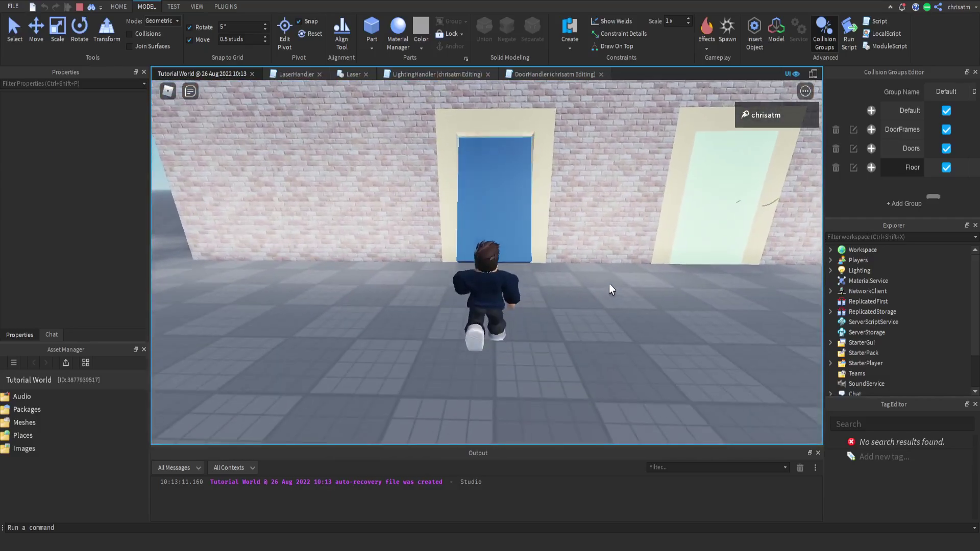
key(w)
right_drag(609, 285, 609, 284)
key(s)
key(w)
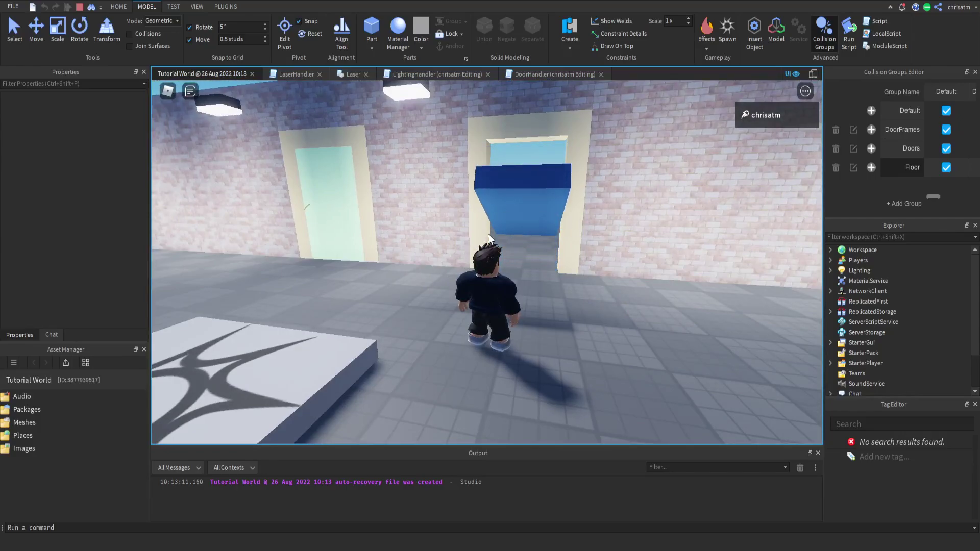
Step: Walk the character through the mint-green door's opening and back to compare its behavior, and end the playtest
key(w)
key(a)
key(s)
key(w)
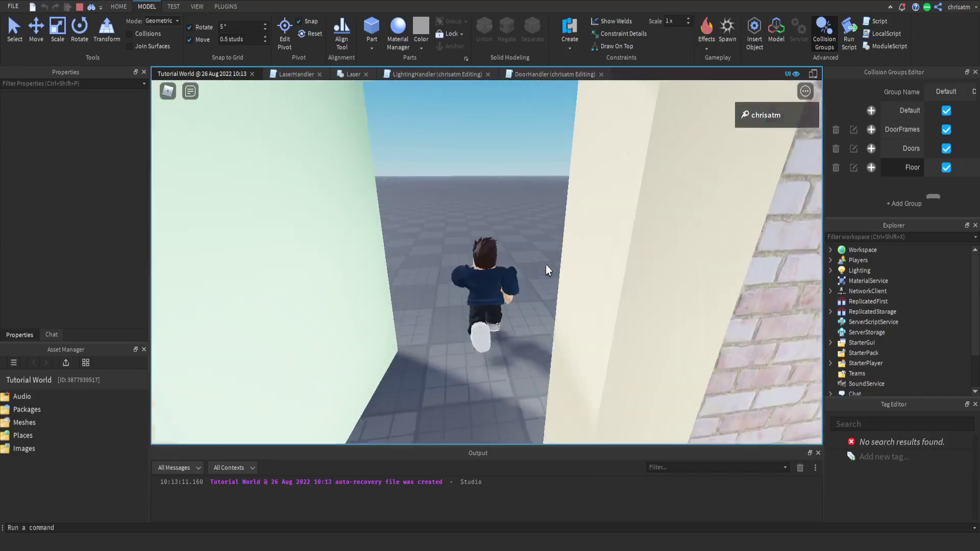
key(s)
key(w)
key(s)
key(d)
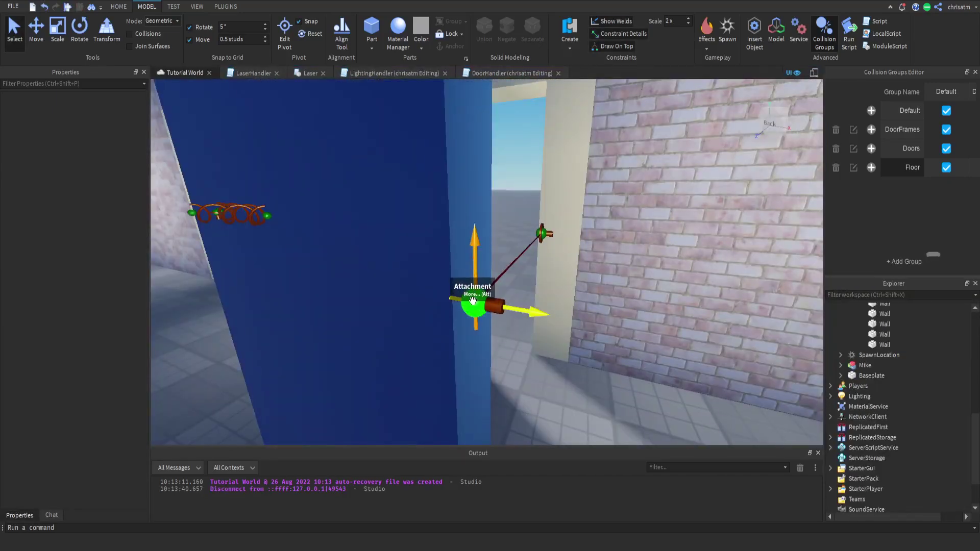
Step: Rotate the hinge attachments on the blue door and its door frame to orientation 0, 0, -90
click(473, 302)
scroll(941, 412, up, 2)
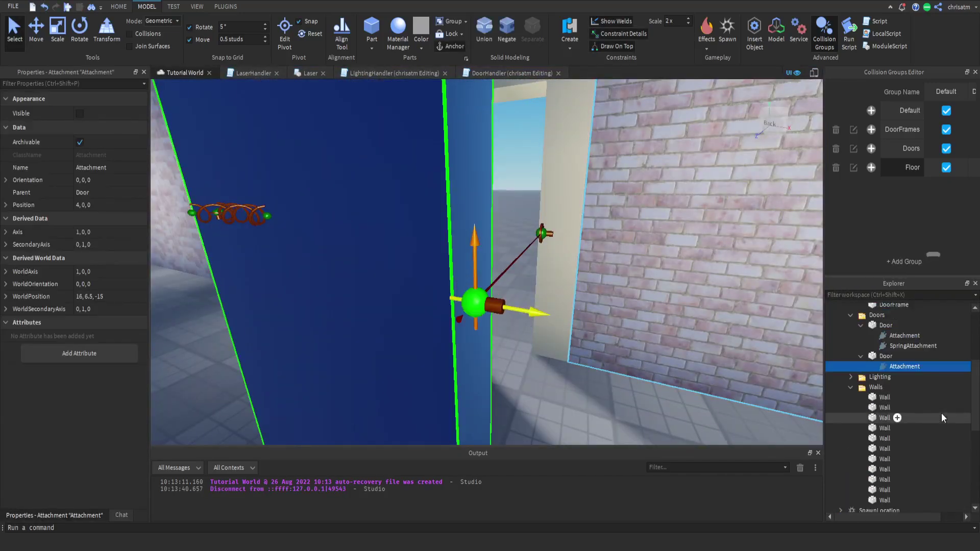
key(ctrl+4)
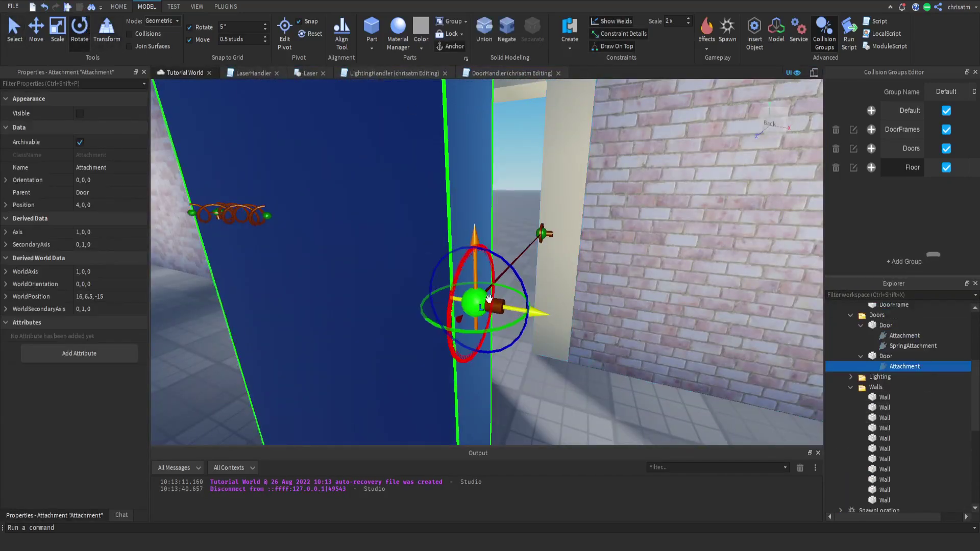
drag(500, 258, 535, 354)
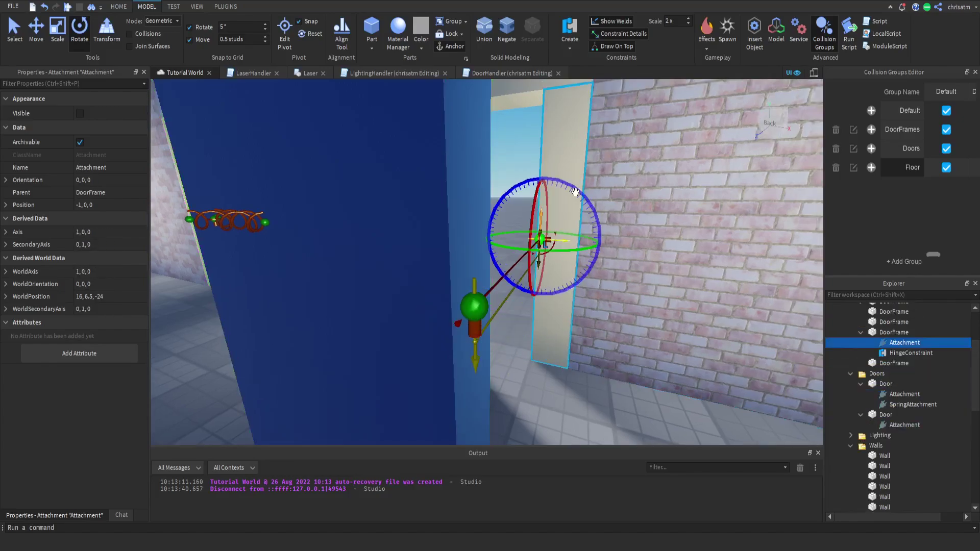
drag(576, 192, 569, 271)
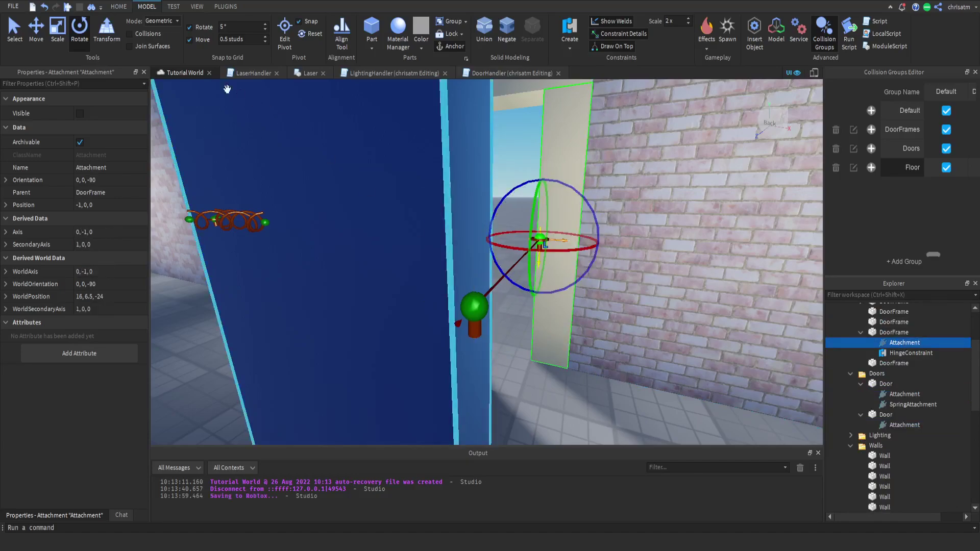
Step: Playtest the rotated hinge by walking the character repeatedly through the blue door, and stop the playtest
click(68, 9)
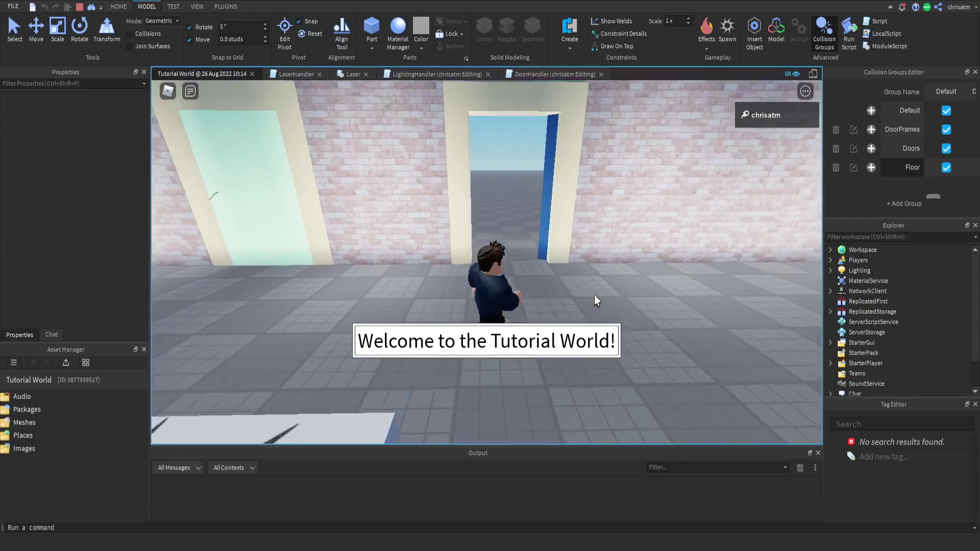
key(w)
right_drag(595, 296, 594, 295)
key(w)
key(w)
key(a)
key(w)
key(w)
key(a)
key(s)
key(s)
scroll(594, 295, up, 1)
key(w)
key(a)
scroll(594, 295, down, 1)
key(w)
key(s)
key(d)
key(w)
key(s)
key(w)
key(w)
key(w)
key(d)
key(w)
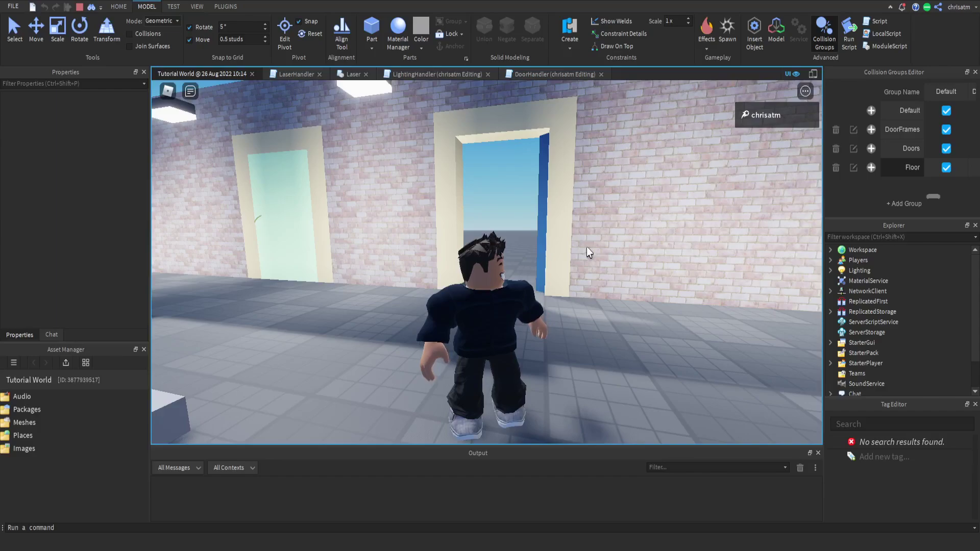
key(s)
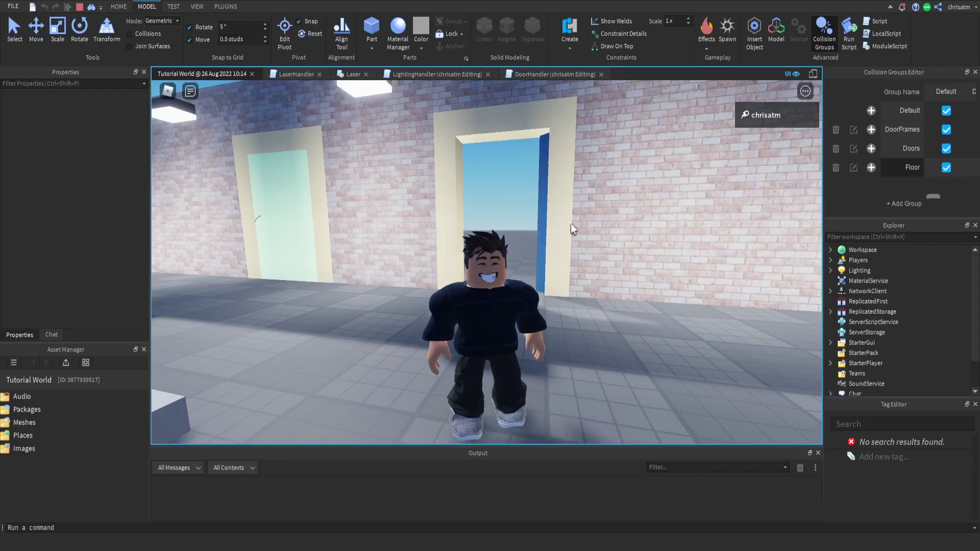
click(79, 7)
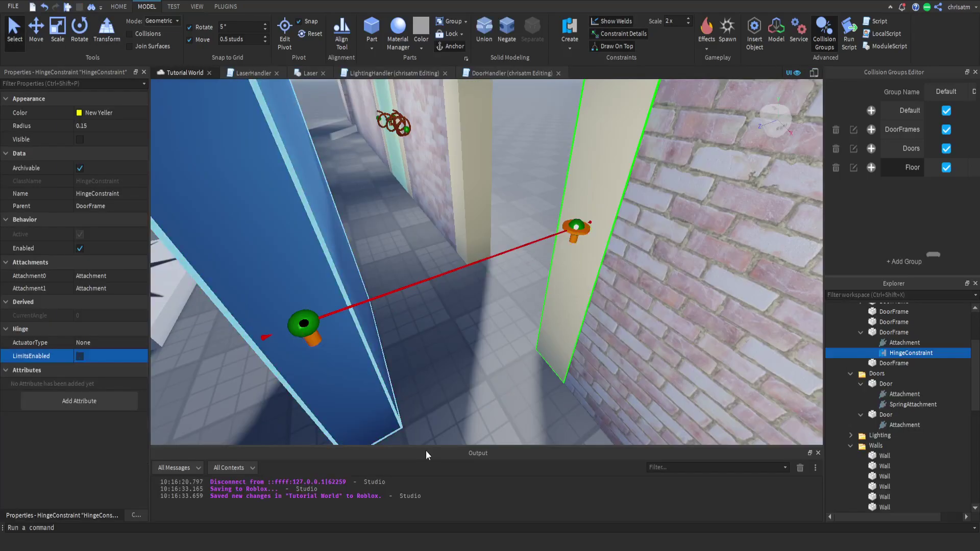
Step: Enable limits on the HingeConstraint and set its LowerAngle to -89 and UpperAngle to 90
click(79, 356)
click(92, 385)
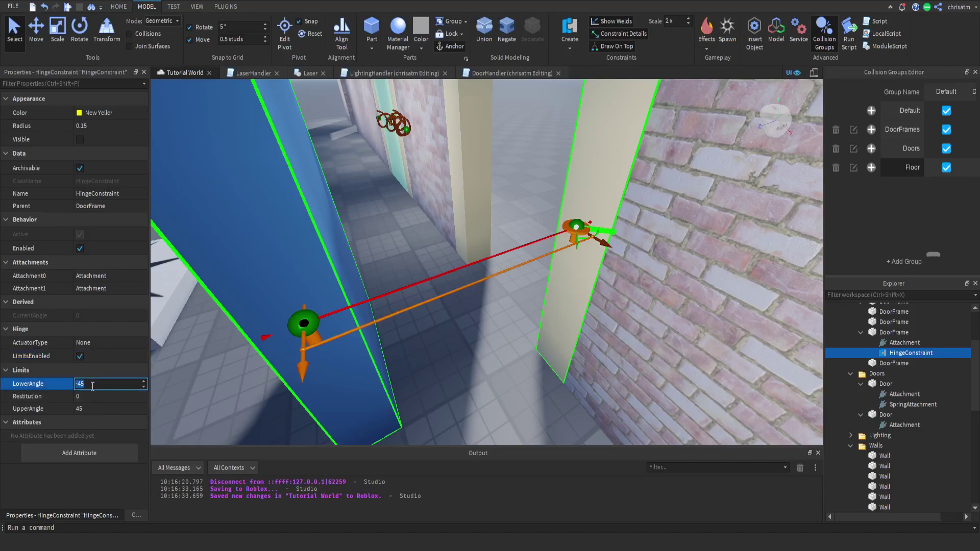
click(104, 409)
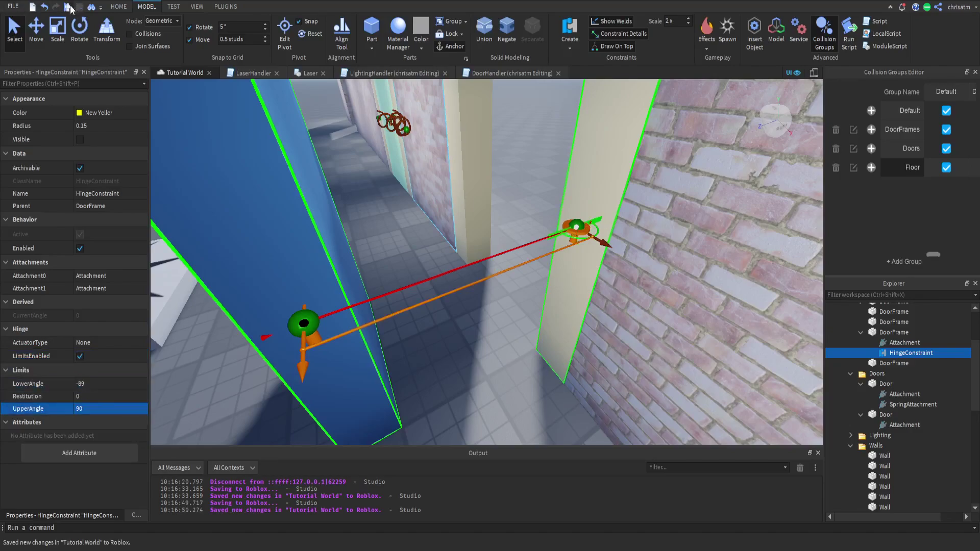
Step: Playtest the blue door's swing with the hinge limits by walking the character into it, and stop the playtest
click(68, 7)
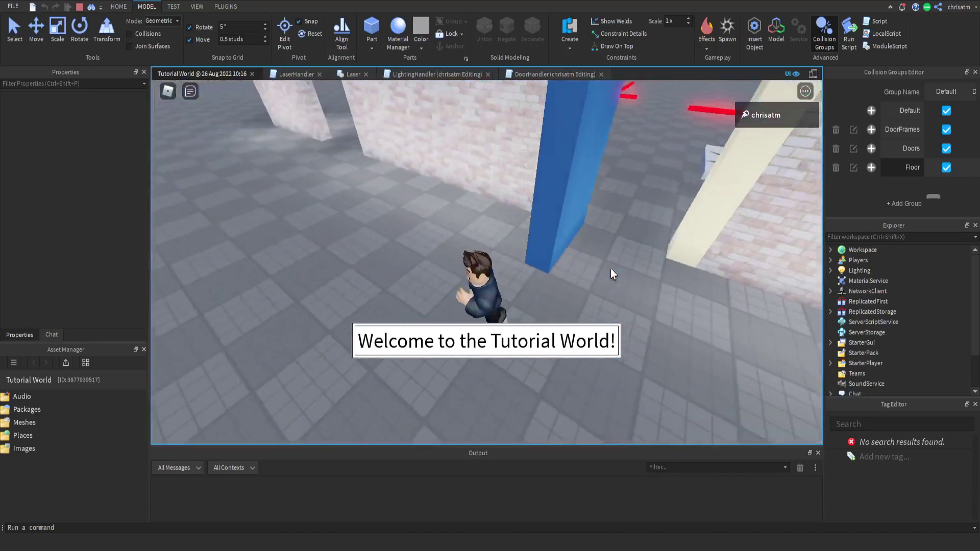
key(w)
key(d)
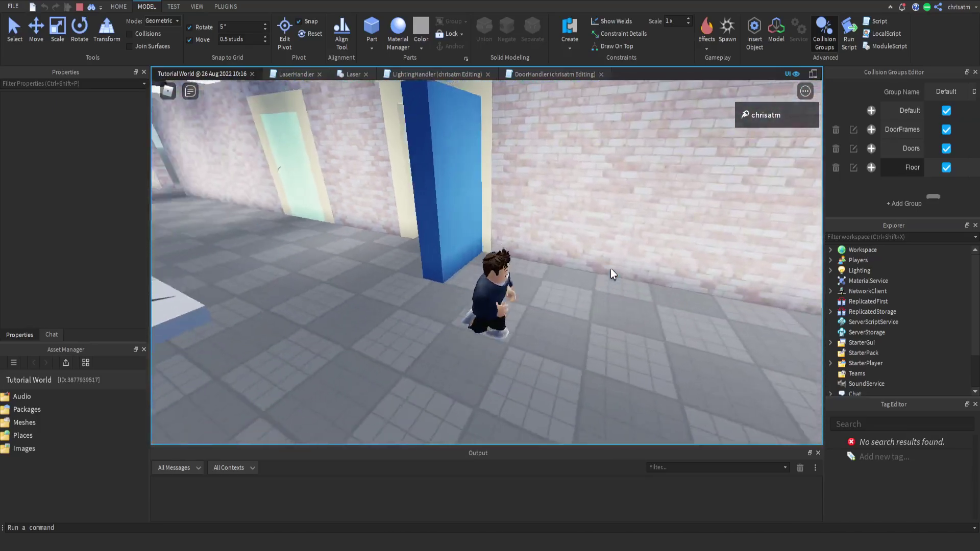
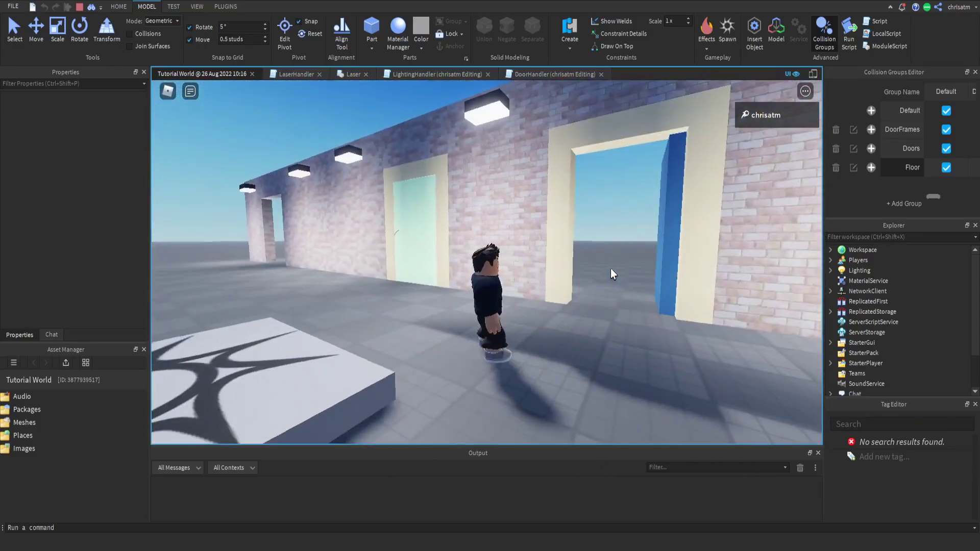
key(s)
key(shift+F5)
Step: Add an attachment named SpringAttach to the blue door and move it to position -4, 0, 0 on the edge opposite the hinge
click(531, 258)
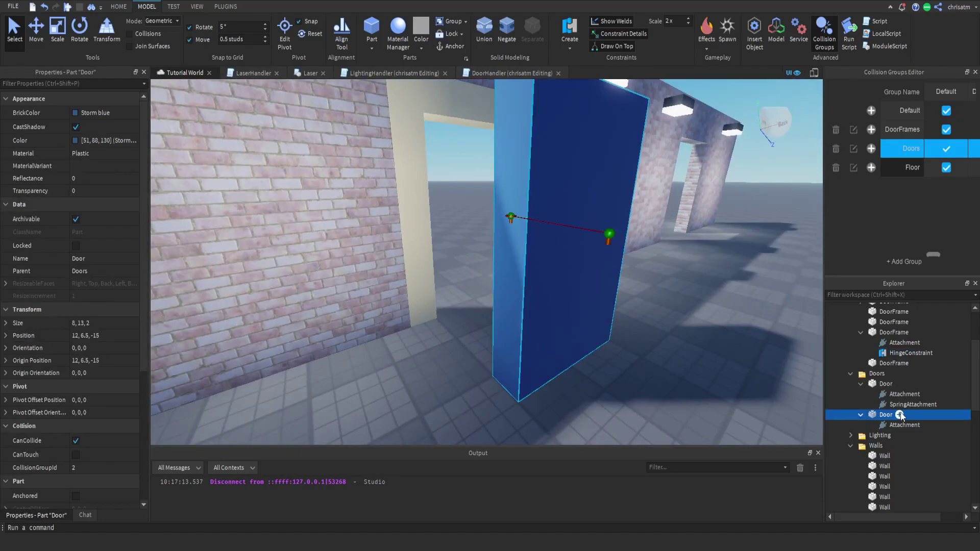
click(902, 435)
click(902, 436)
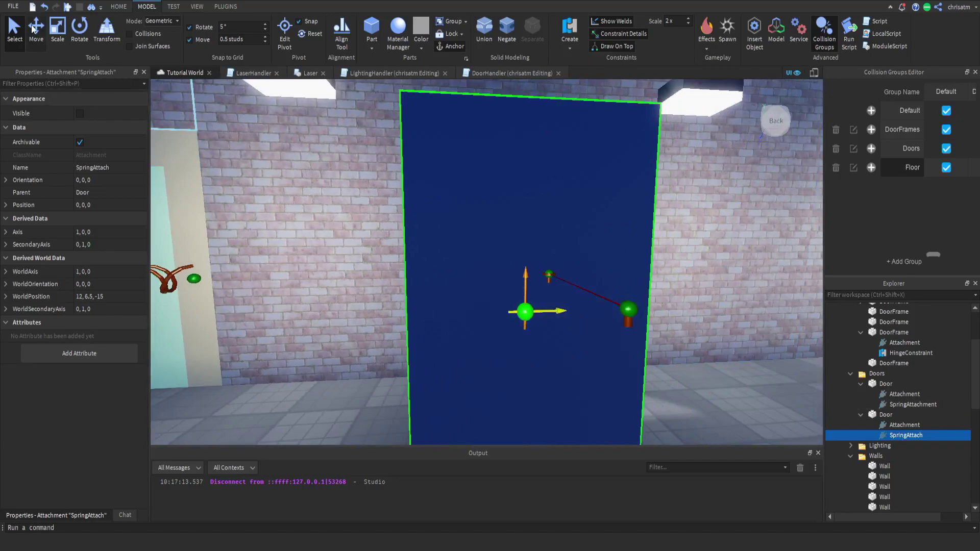
click(34, 29)
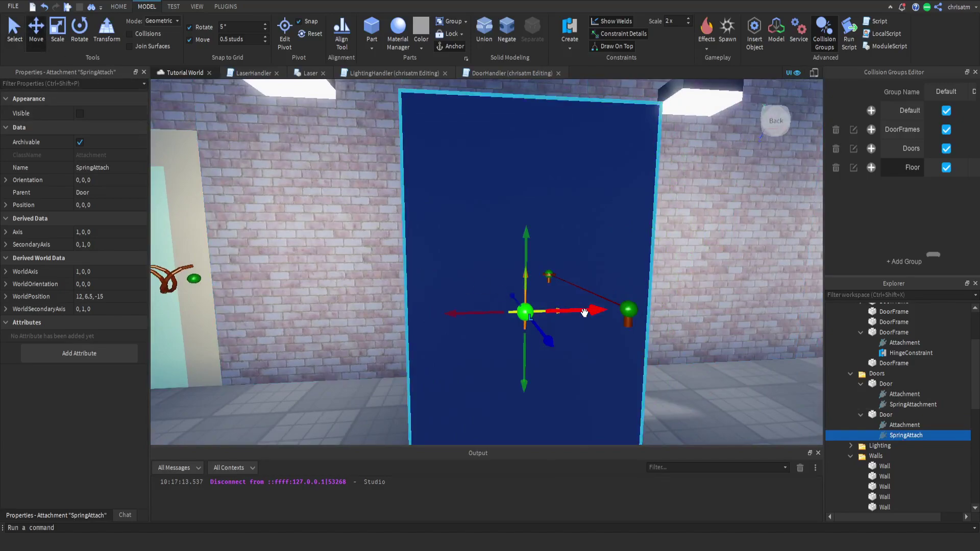
drag(585, 312, 535, 309)
key(a)
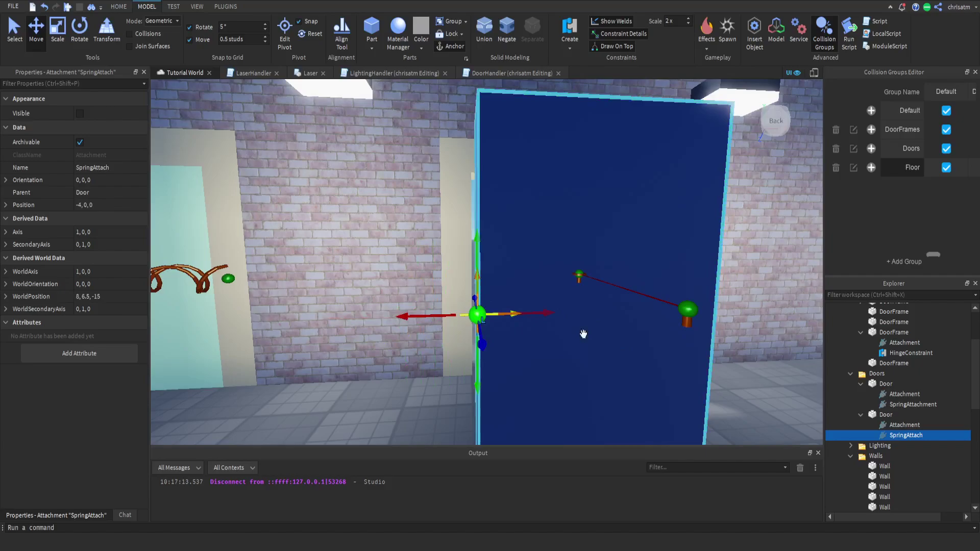
Step: Add an attachment named SpringOut to the DoorFrame post holding the HingeConstraint and move it to position 0, 0, 1
right_drag(619, 359, 620, 359)
key(a)
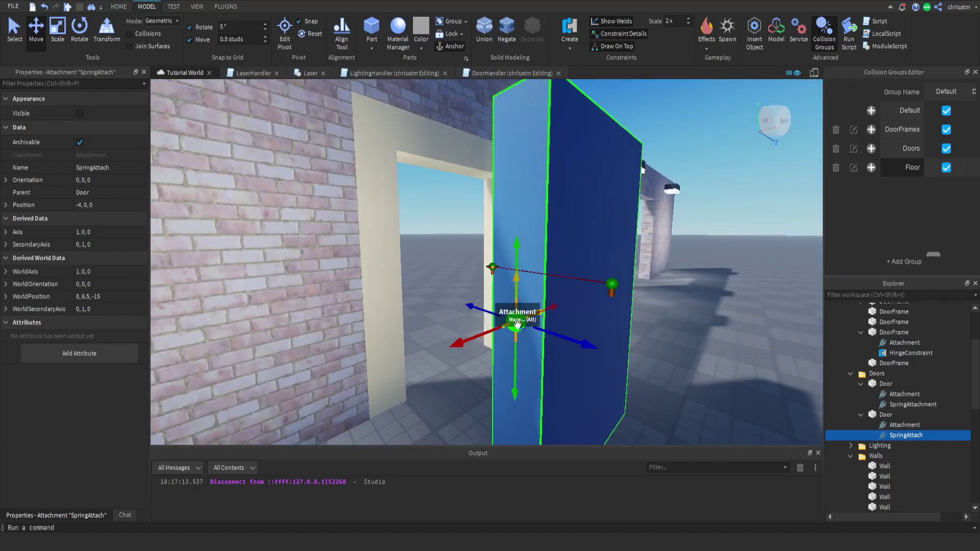
right_drag(602, 369, 601, 369)
key(w)
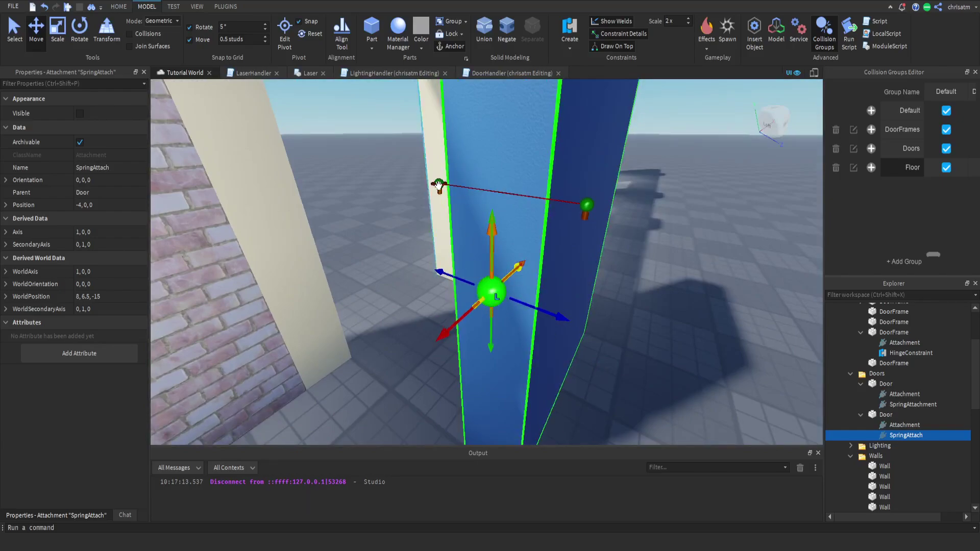
right_drag(716, 344, 716, 345)
key(a)
key(w)
key(s)
click(504, 220)
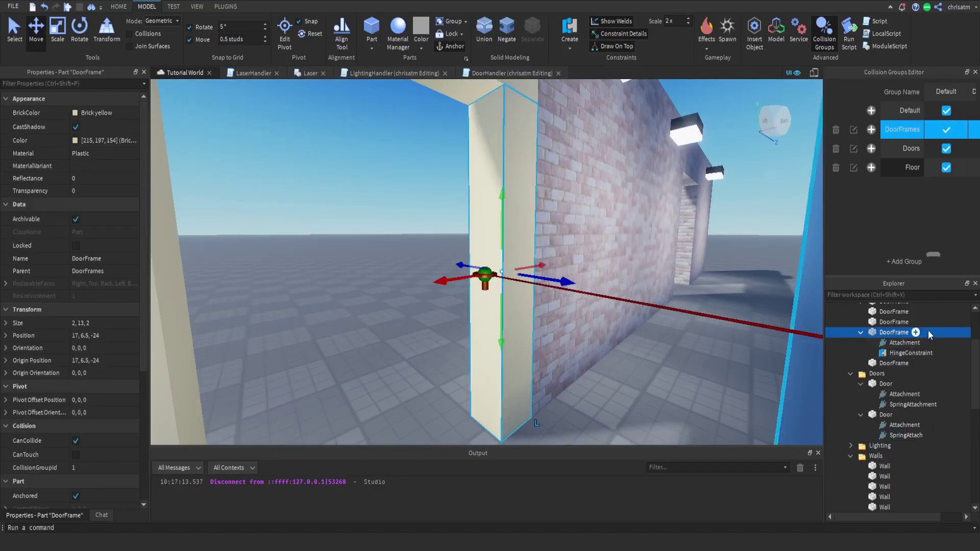
click(915, 333)
key(Return)
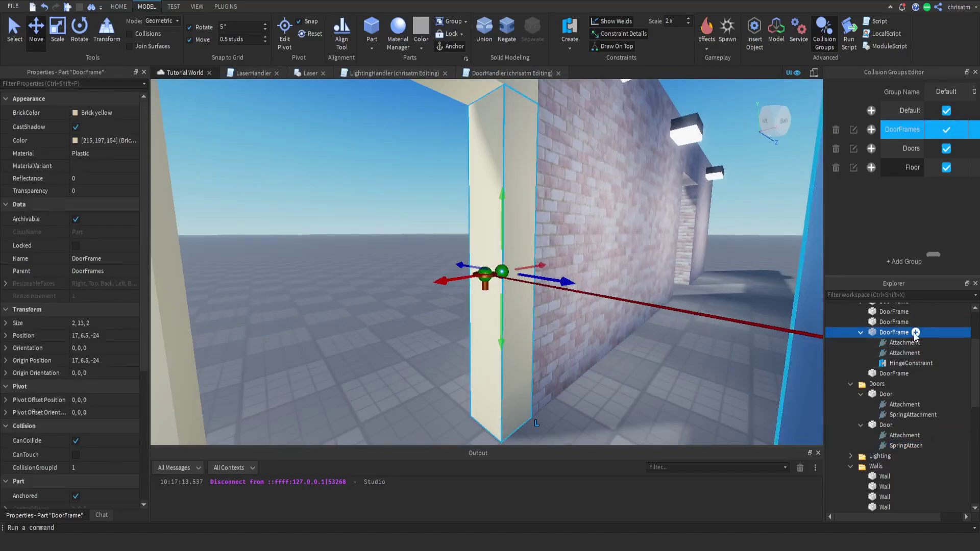
double_click(908, 354)
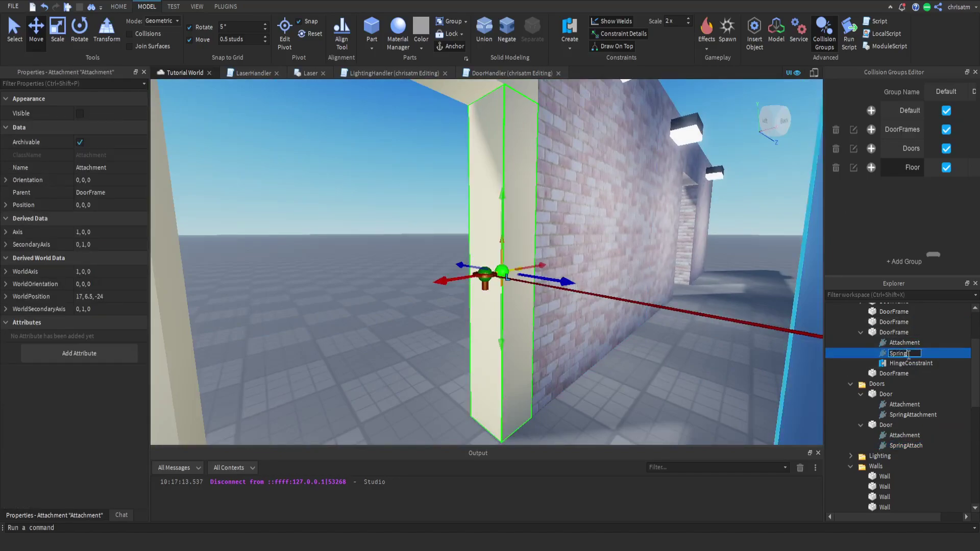
text(SpringA)
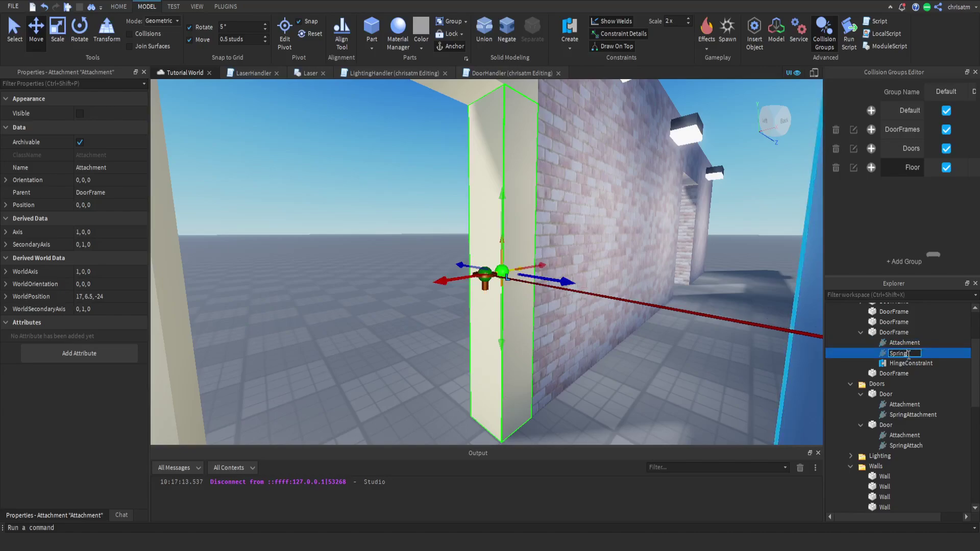
text(Out)
key(Return)
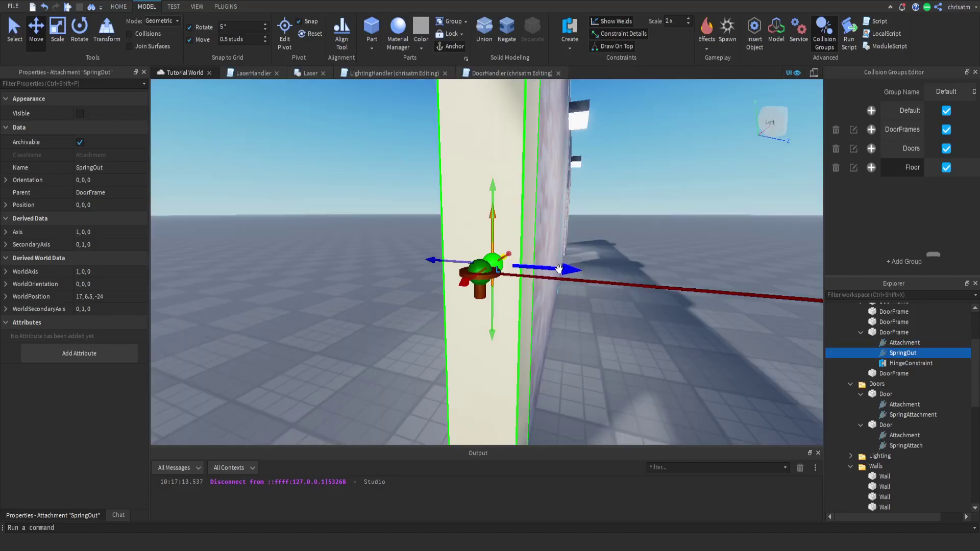
drag(559, 269, 611, 272)
Step: Duplicate the SpringOut attachment, rename the copy SpringIn, and move it to position 0, 0, -1 on the door frame post
key(ctrl+d)
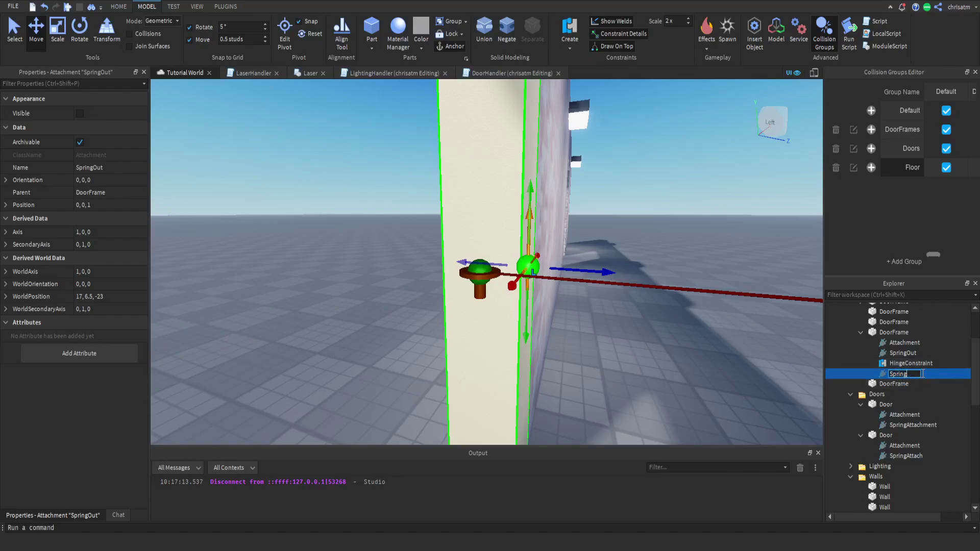
text(In)
key(Return)
right_drag(603, 271, 623, 270)
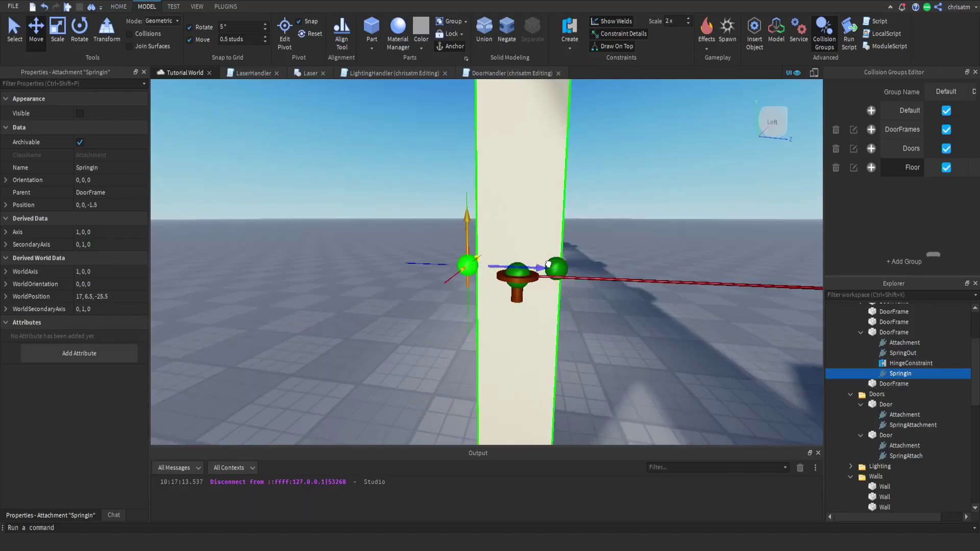
key(a)
right_drag(652, 230, 654, 227)
drag(616, 264, 633, 263)
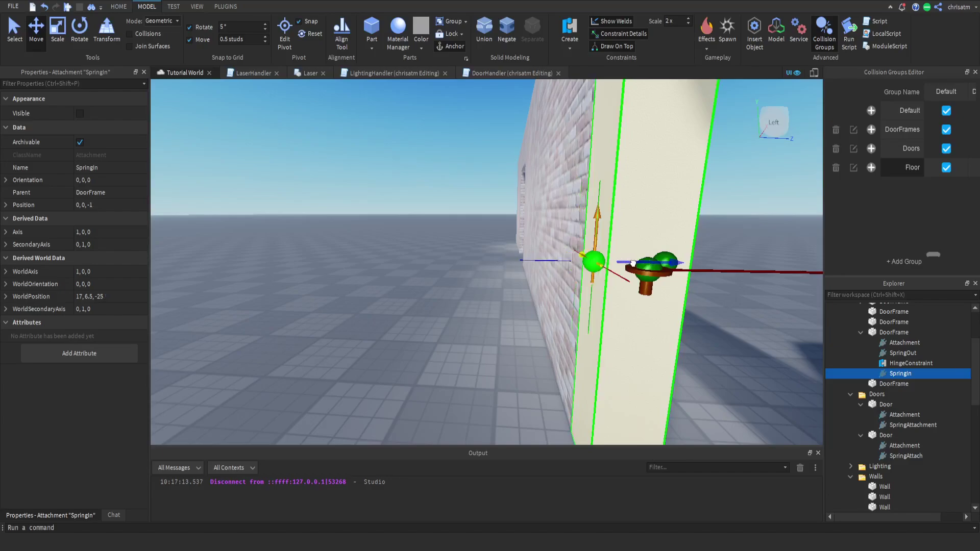
Step: Move the blue door back into its frame opening at position 12, 6.5, -24
key(s)
key(d)
right_drag(737, 227, 705, 237)
click(595, 203)
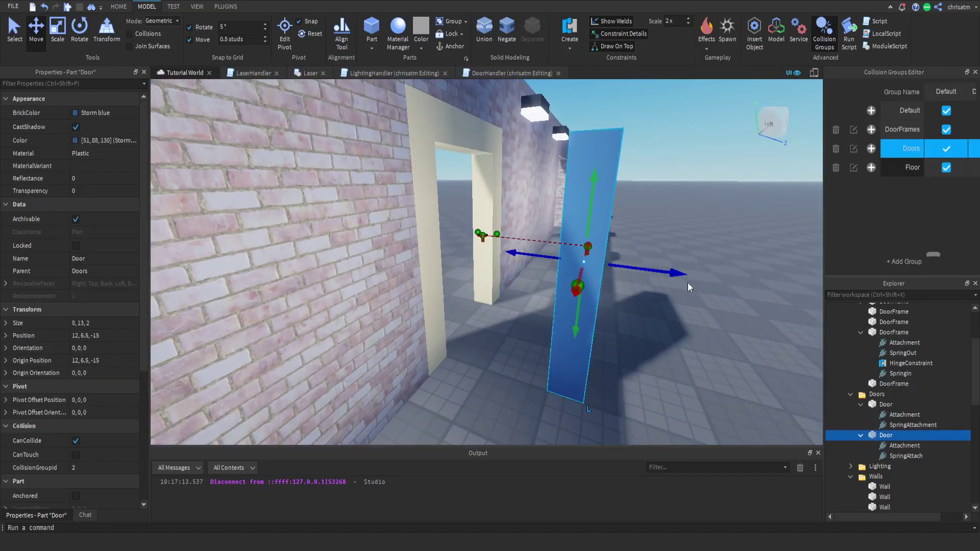
drag(685, 274, 539, 253)
key(d)
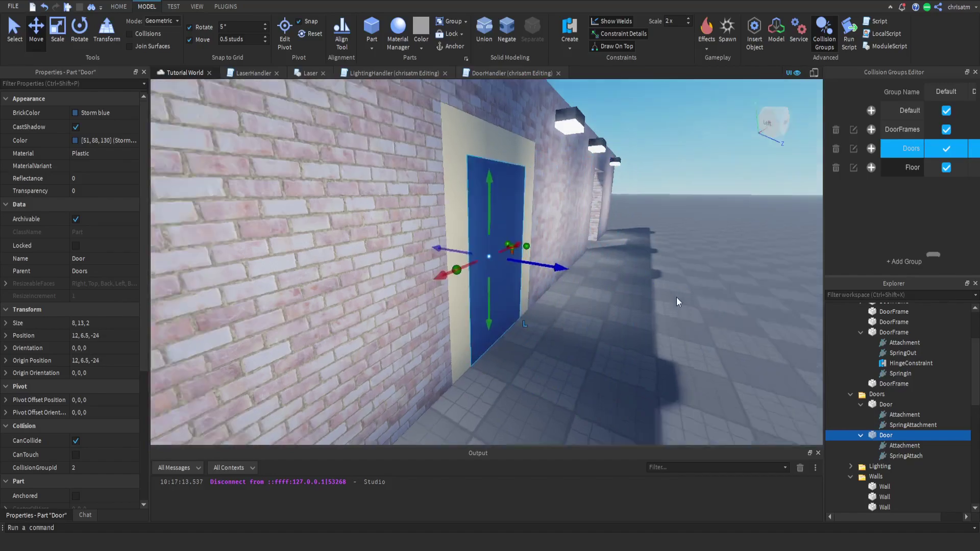
right_drag(676, 297, 677, 296)
scroll(675, 292, up, 2)
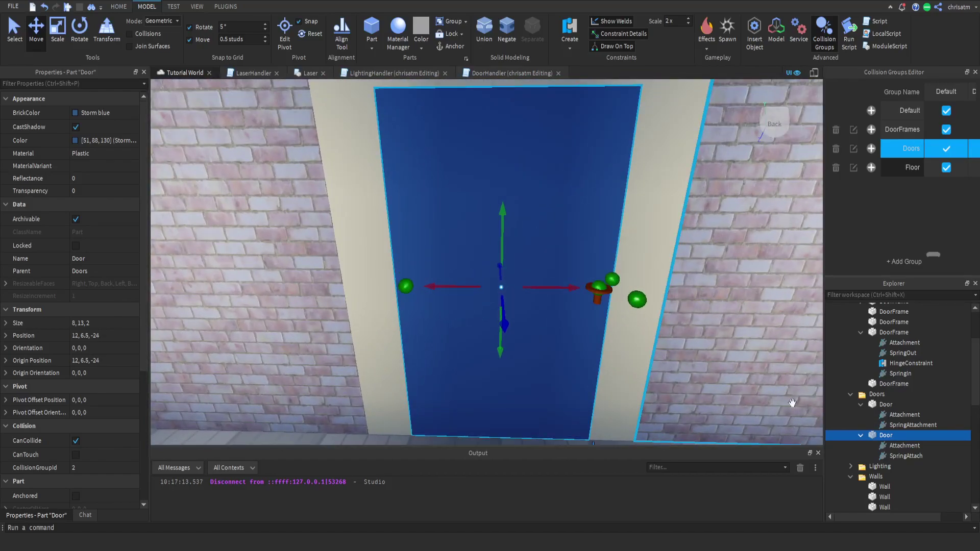
Step: Create a spring constraint from the frame post's SpringOut attachment to the SpringAttach attachment on the blue door
click(889, 333)
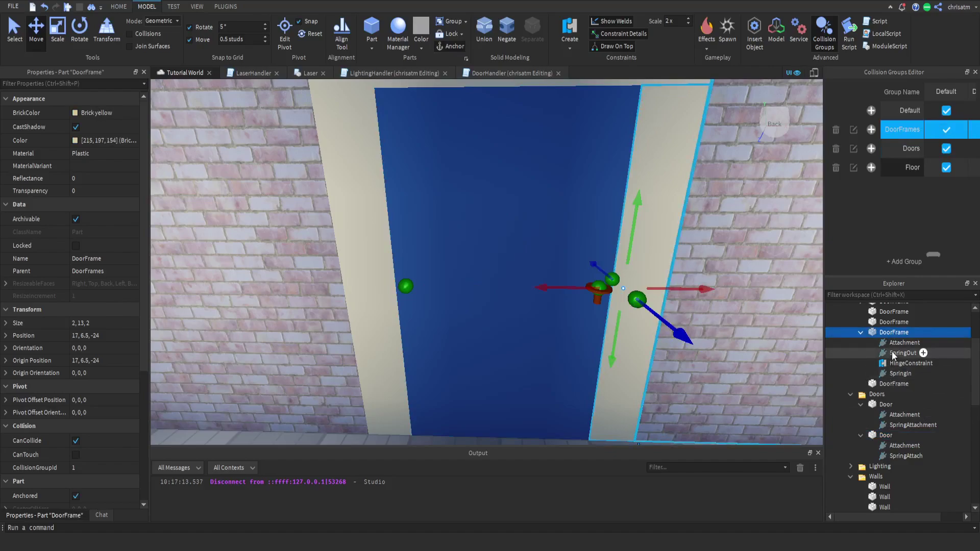
click(893, 353)
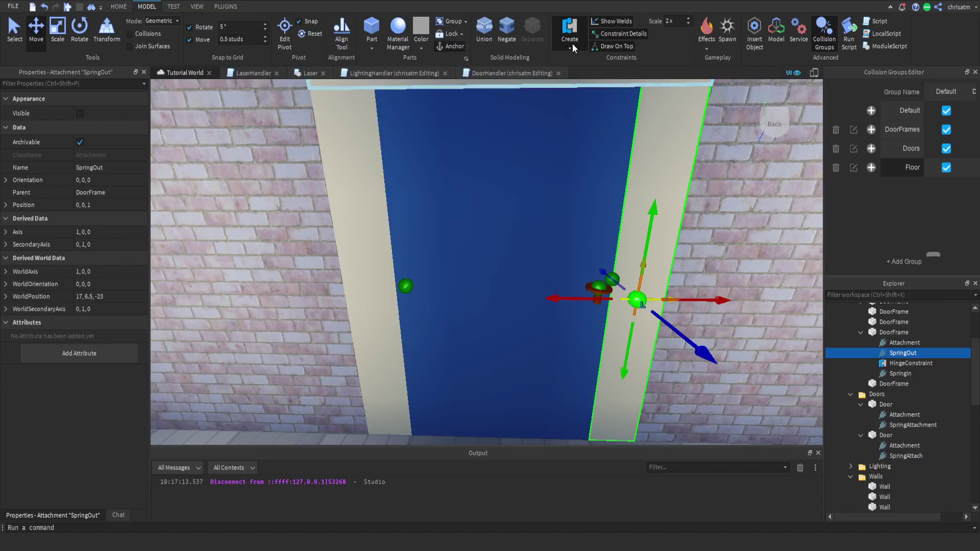
click(580, 164)
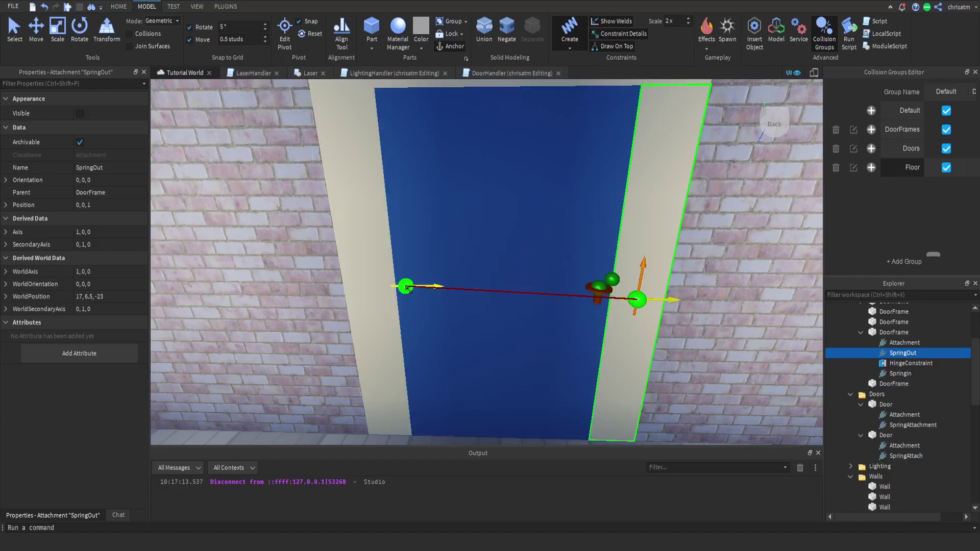
click(407, 288)
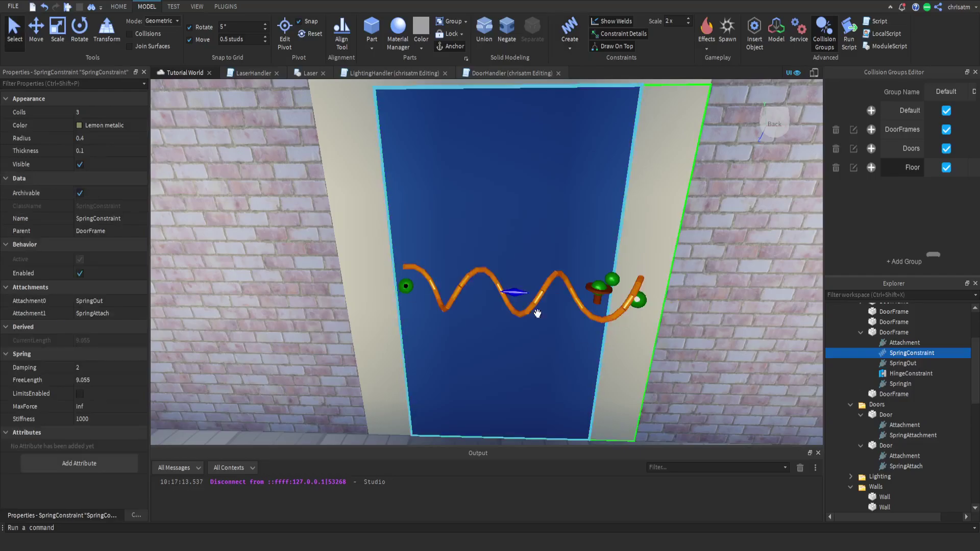
Step: Create a second spring constraint from the frame post's SpringIn attachment to SpringAttach on the blue door
right_drag(570, 424, 553, 348)
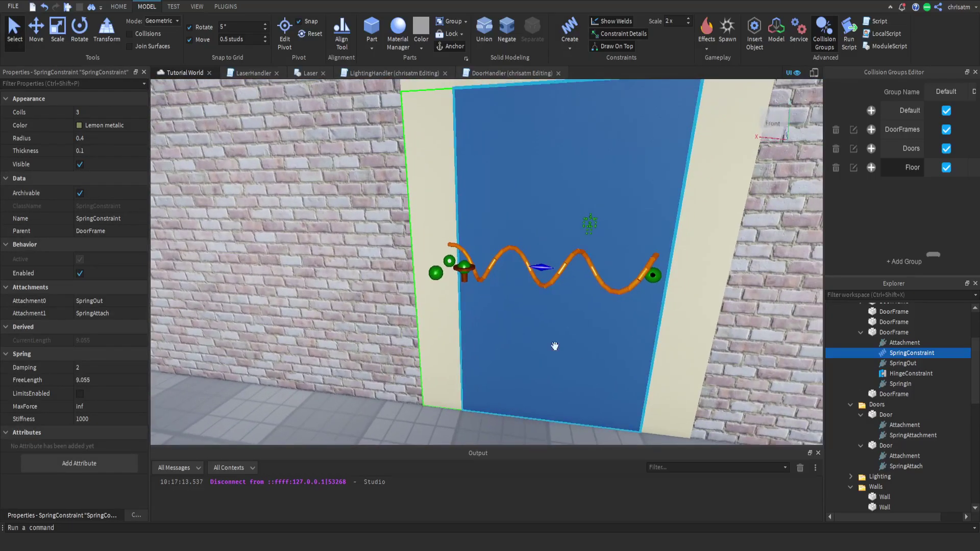
click(437, 274)
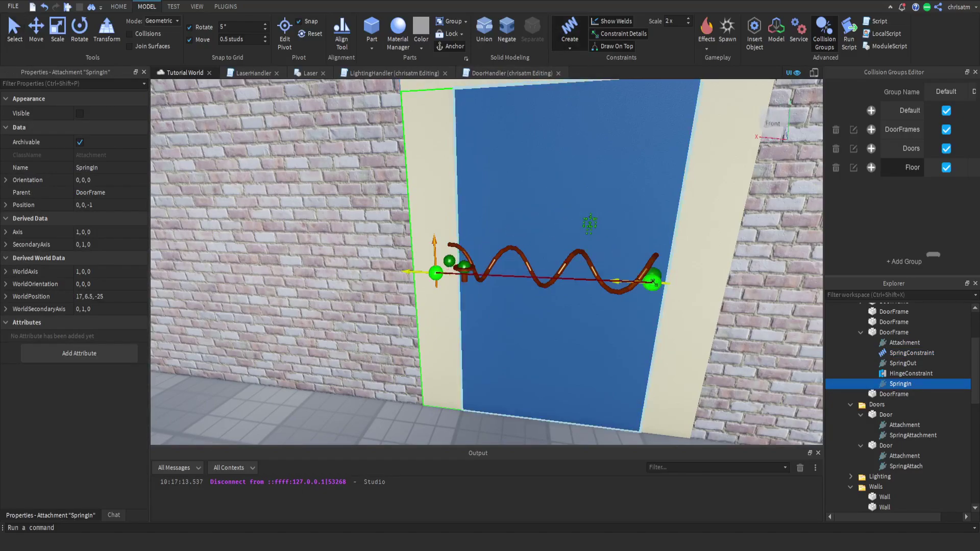
click(654, 278)
right_drag(656, 279, 663, 324)
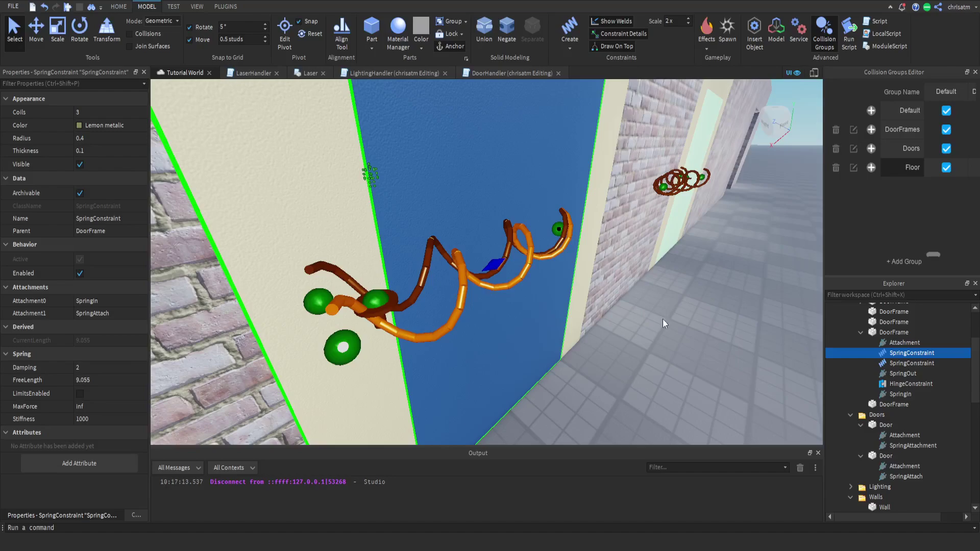
Step: Set the damping to 900 and stiffness to 3000 on the spring constraint attached to SpringIn
click(113, 367)
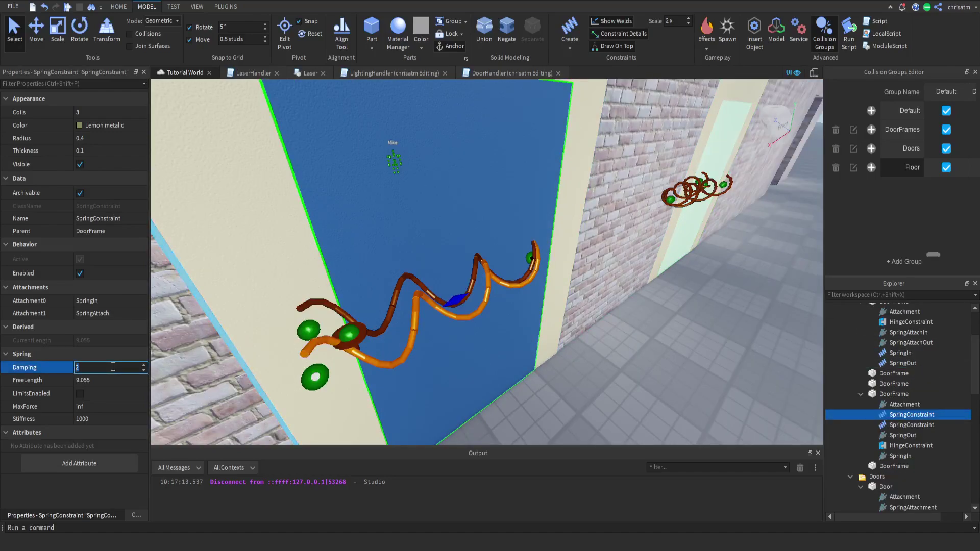
text(900)
click(101, 418)
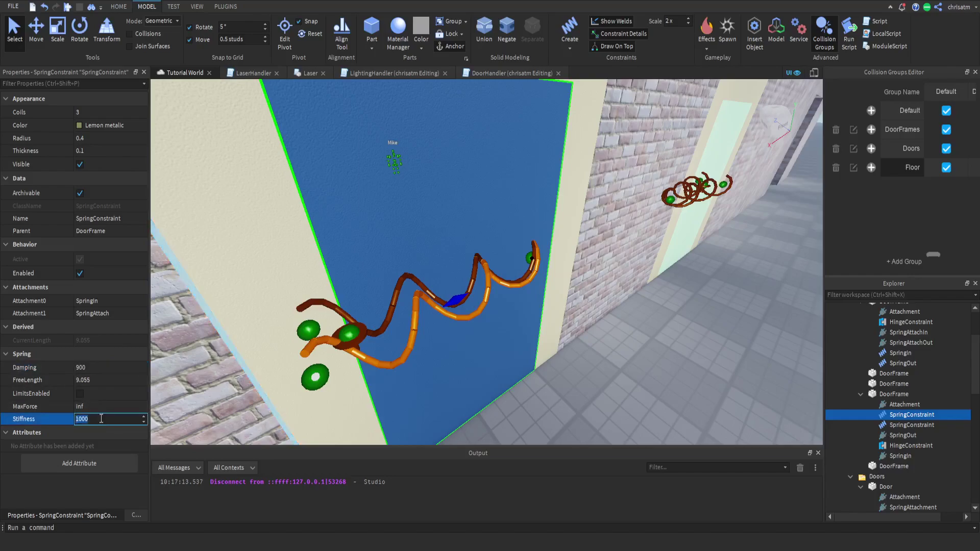
text(3000)
key(Return)
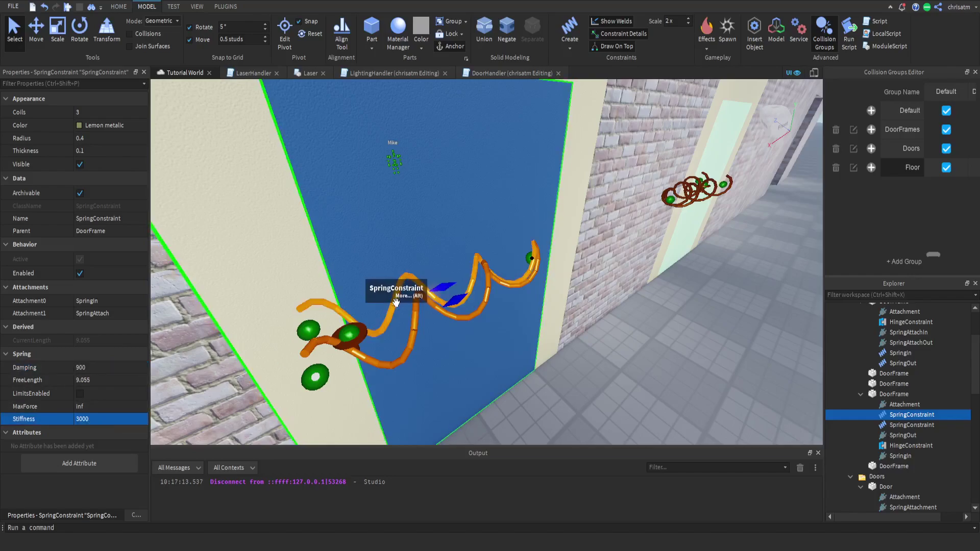
Step: Set the damping to 900 and stiffness to 3000 on the spring constraint attached to SpringOut
click(909, 426)
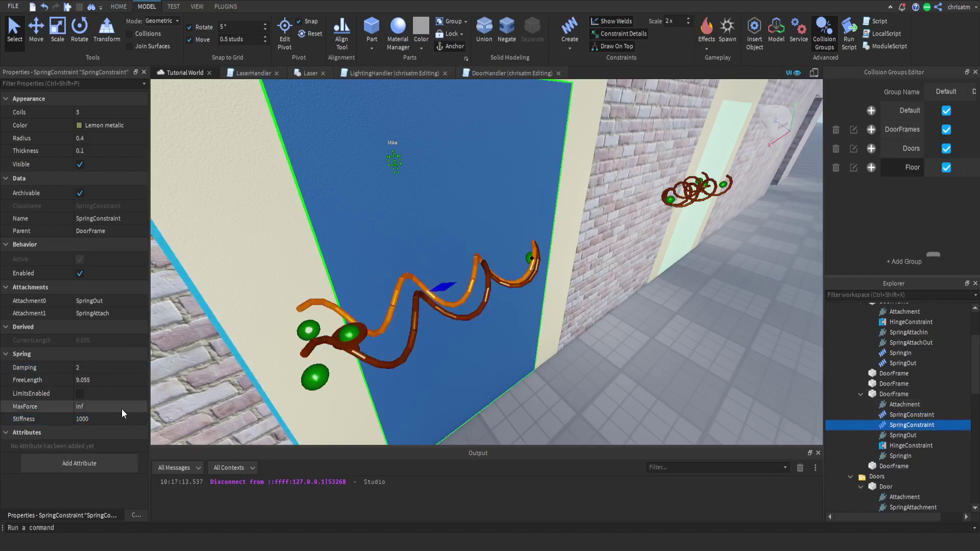
click(111, 367)
text(900)
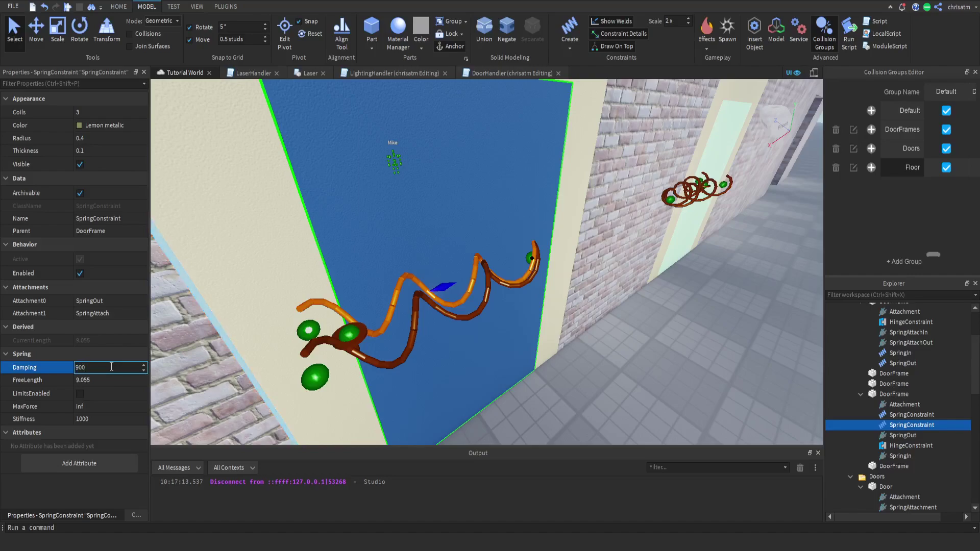
click(111, 420)
text(30000)
key(BackSpace)
key(Return)
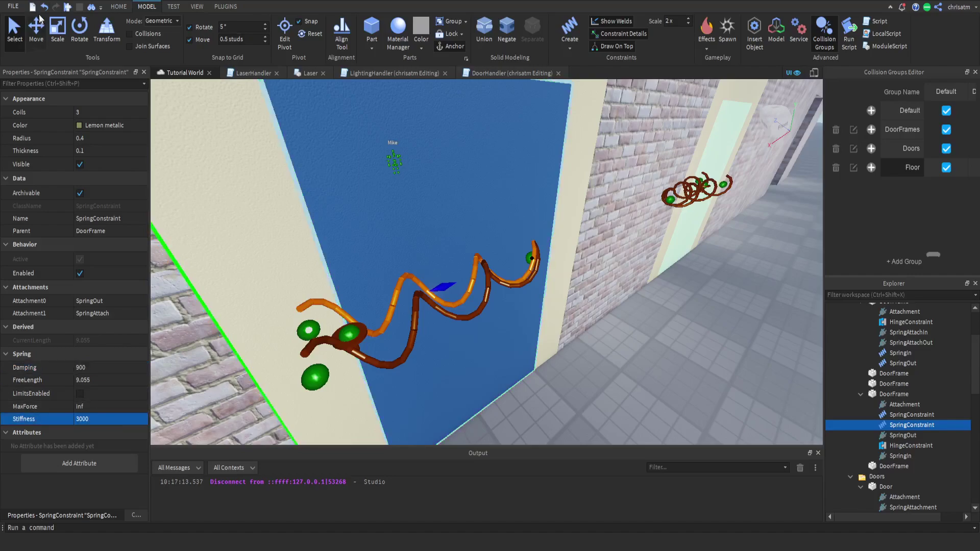
Step: Start a playtest and walk the character past the blue door and through the mint green door to compare its swing
click(67, 7)
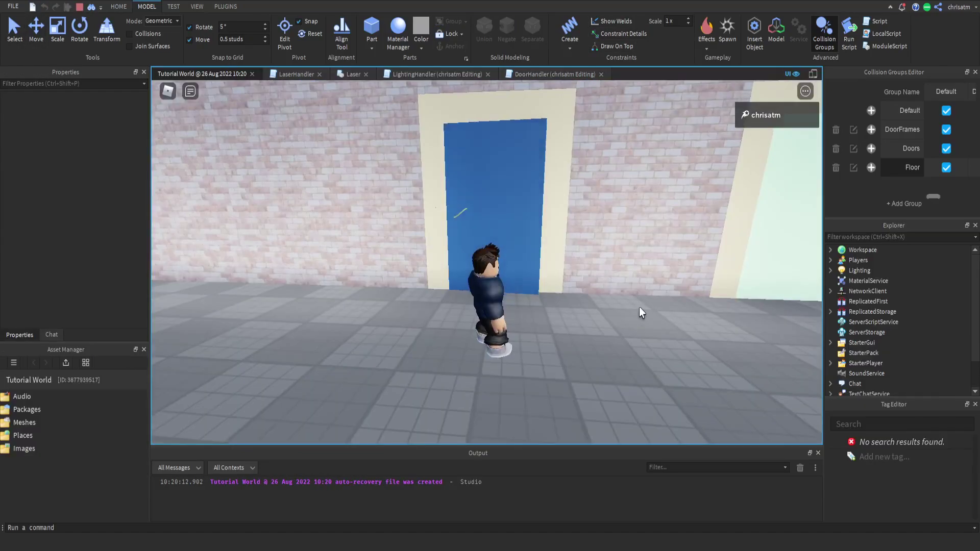
key(w)
right_drag(639, 307, 639, 307)
key(s)
key(a)
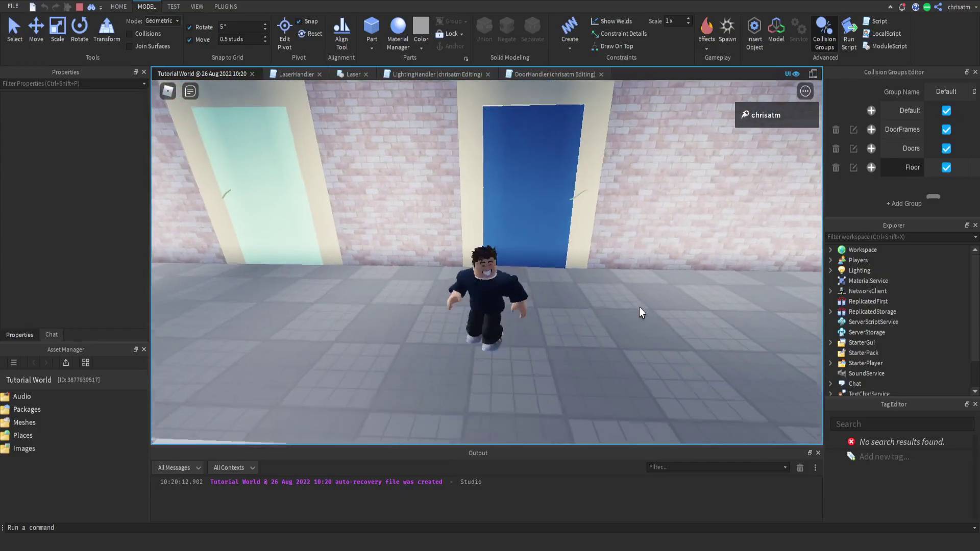
key(w)
key(s)
key(w)
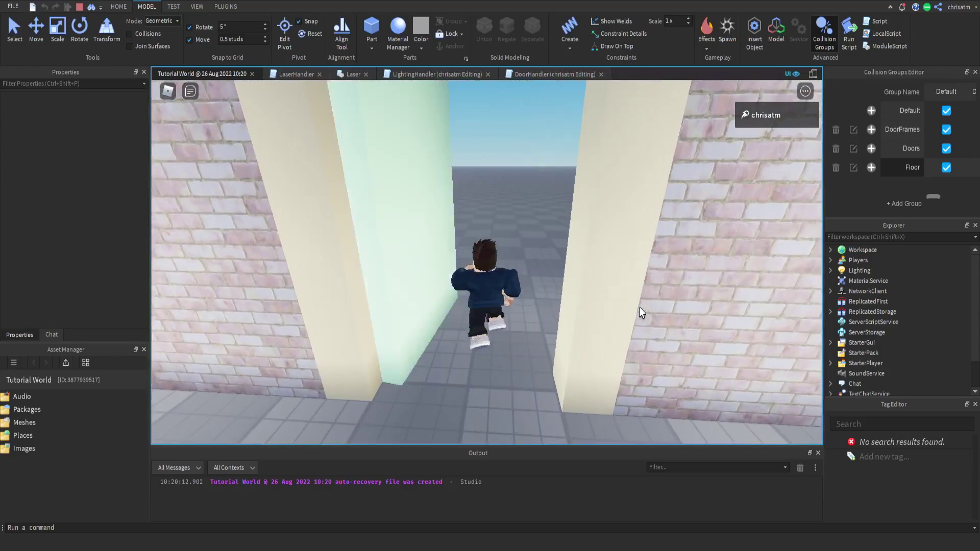
Step: Walk the character through the blue door from both sides to test its spring return, and stop the playtest
key(s)
key(d)
key(w)
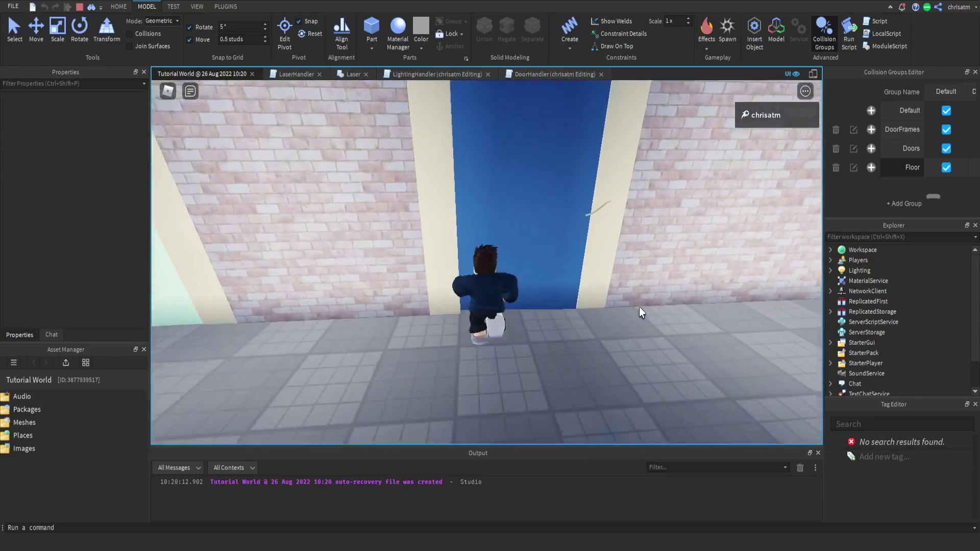
right_drag(639, 307, 639, 307)
key(w)
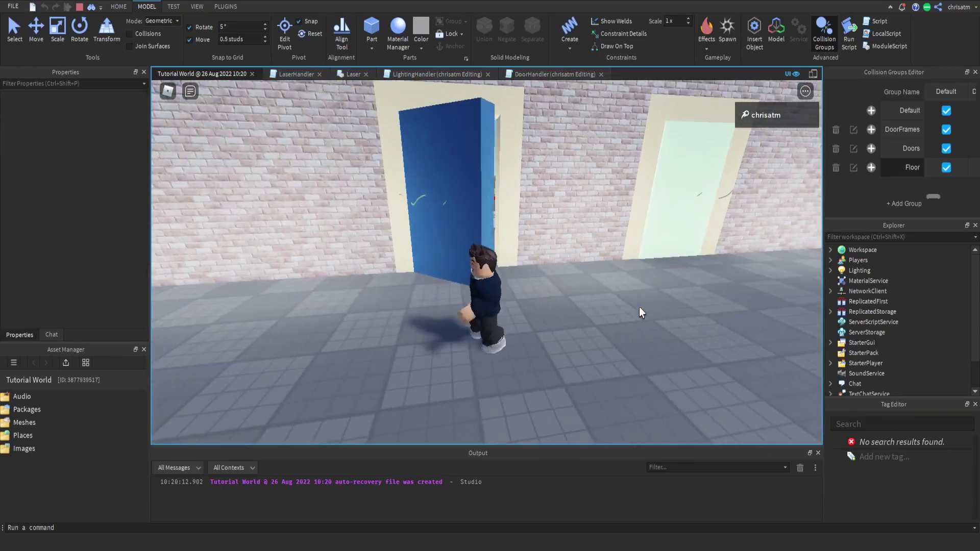
key(w)
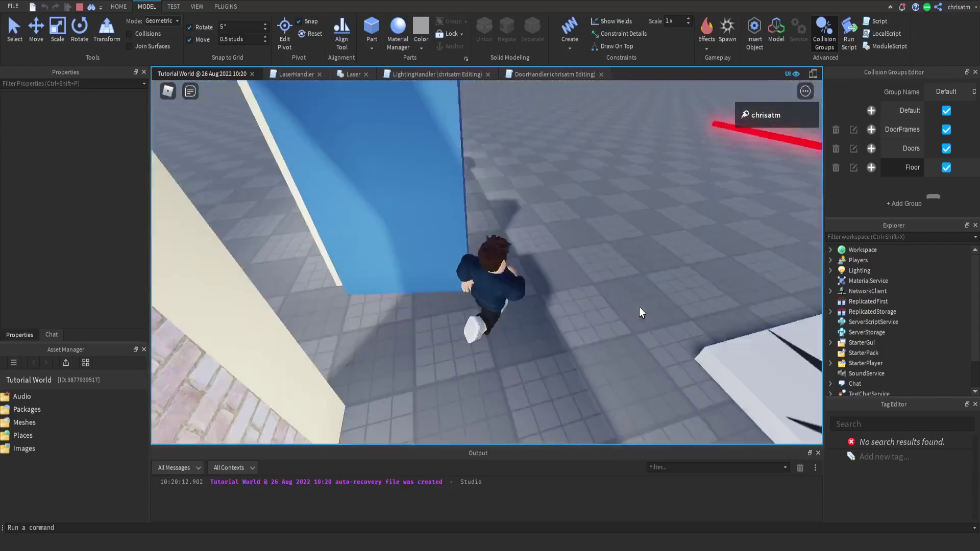
right_drag(640, 307, 639, 308)
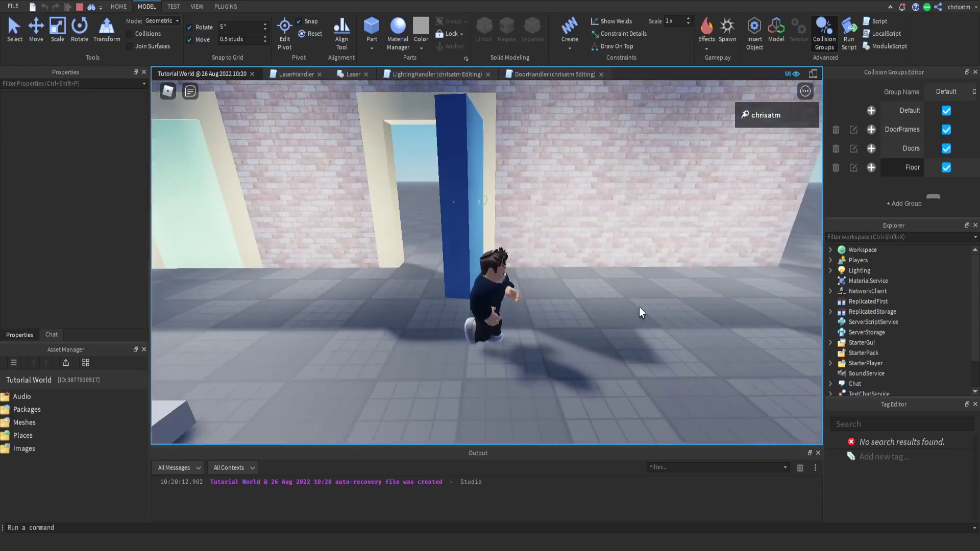
key(s)
key(a)
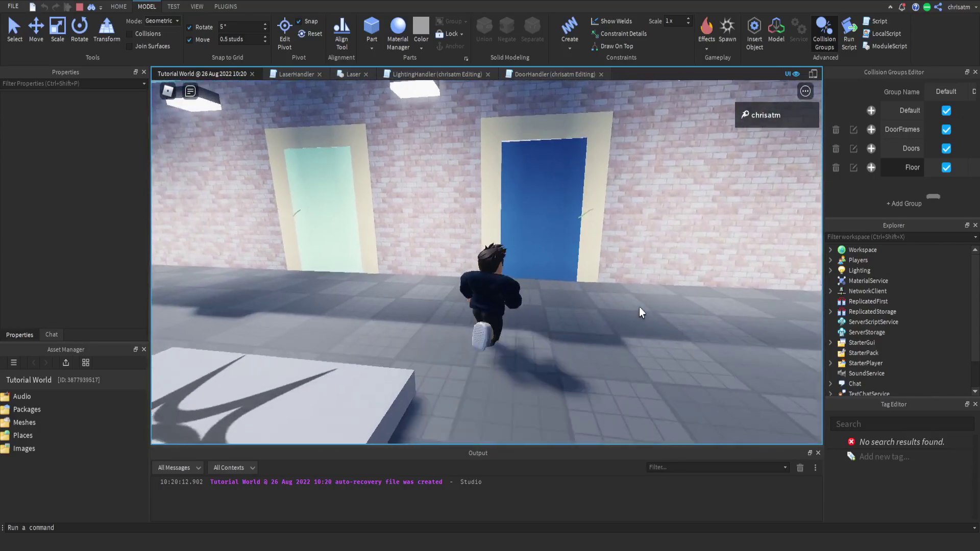
key(shift+F5)
Step: Enable custom physical properties on the blue door and open its density value for editing
scroll(715, 338, down, 1)
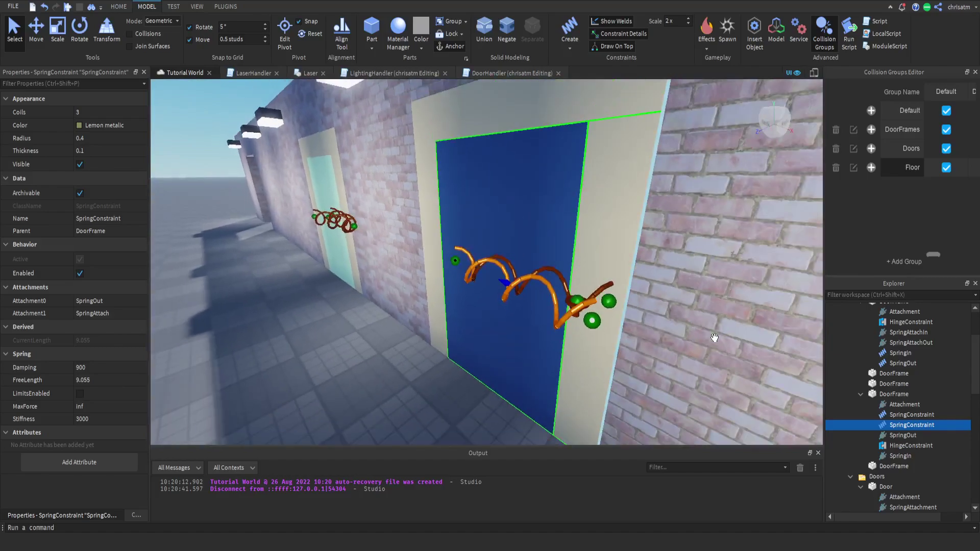
click(476, 199)
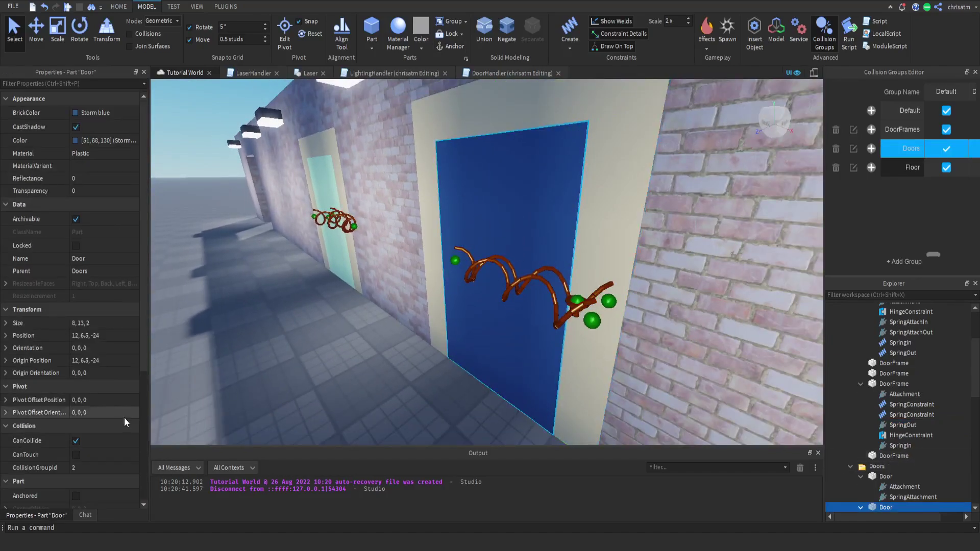
scroll(124, 418, down, 5)
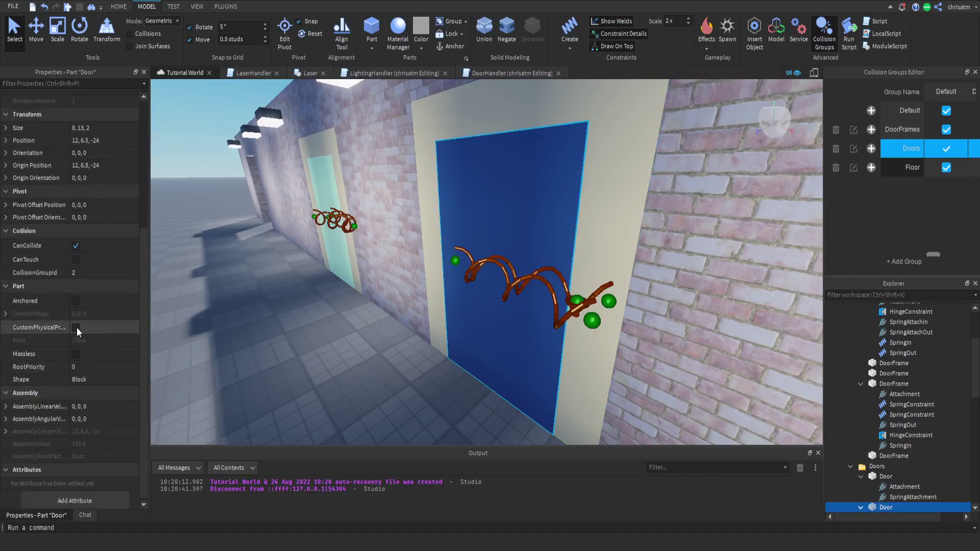
click(76, 327)
click(6, 328)
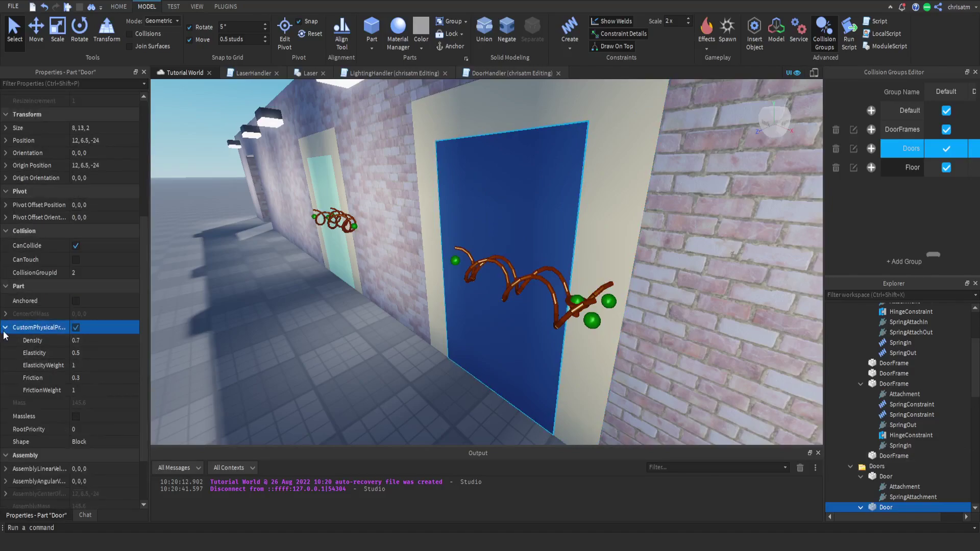
click(98, 341)
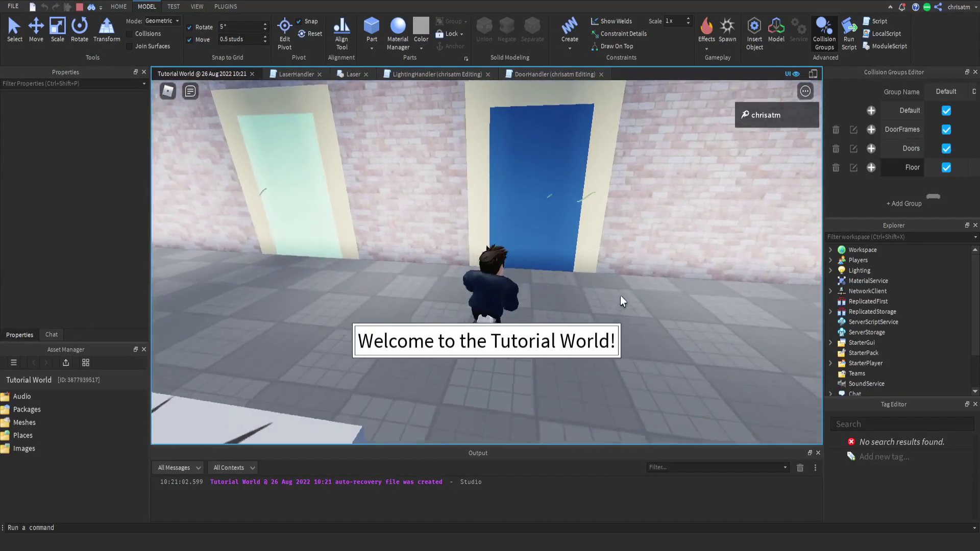
Step: Playtest the blue door with its custom physical properties by walking the character through it in both directions
key(w)
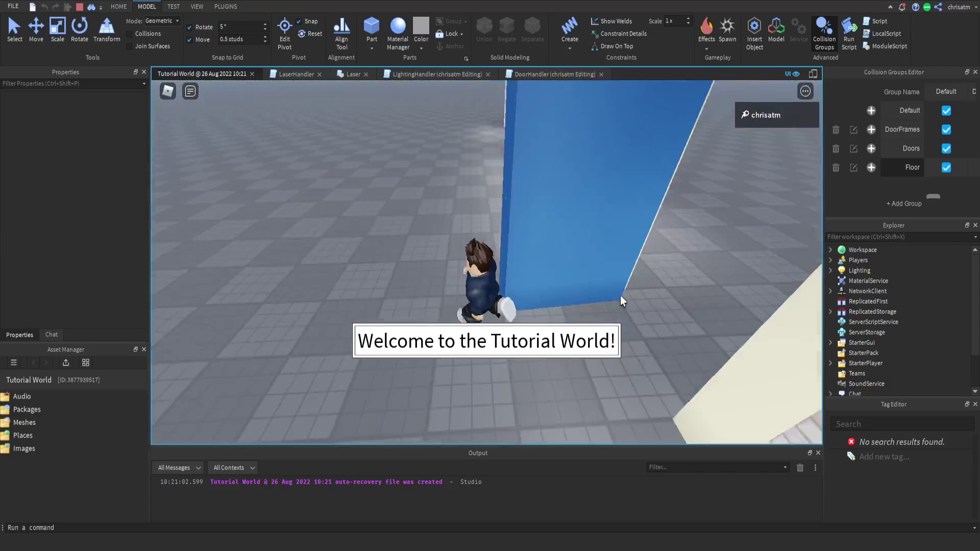
key(w)
right_drag(621, 296, 614, 283)
key(w)
key(s)
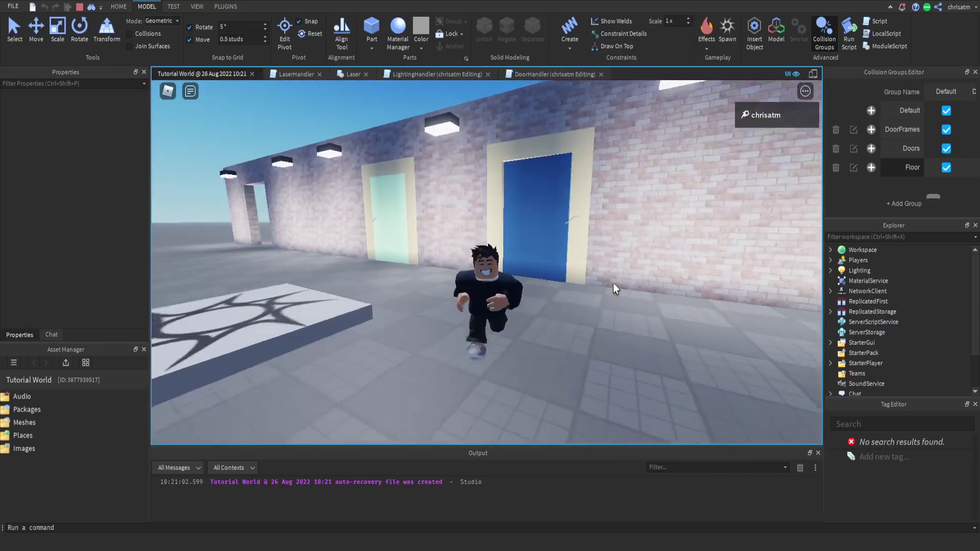